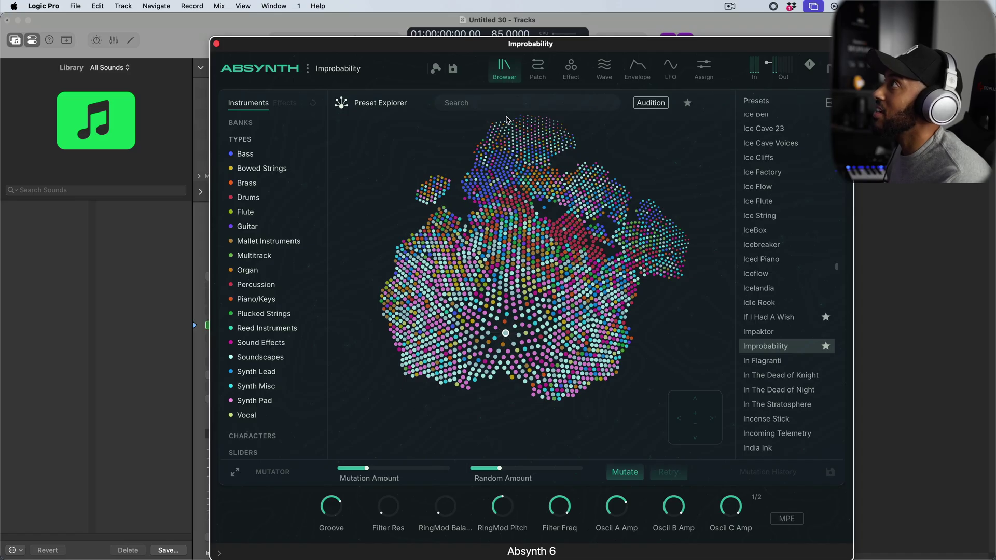
Step: Expand the Mutator section and generate a mutation of the Improbability preset at the existing mutation and random amounts
{"action": "mouse_move", "coordinate": [528, 204]}
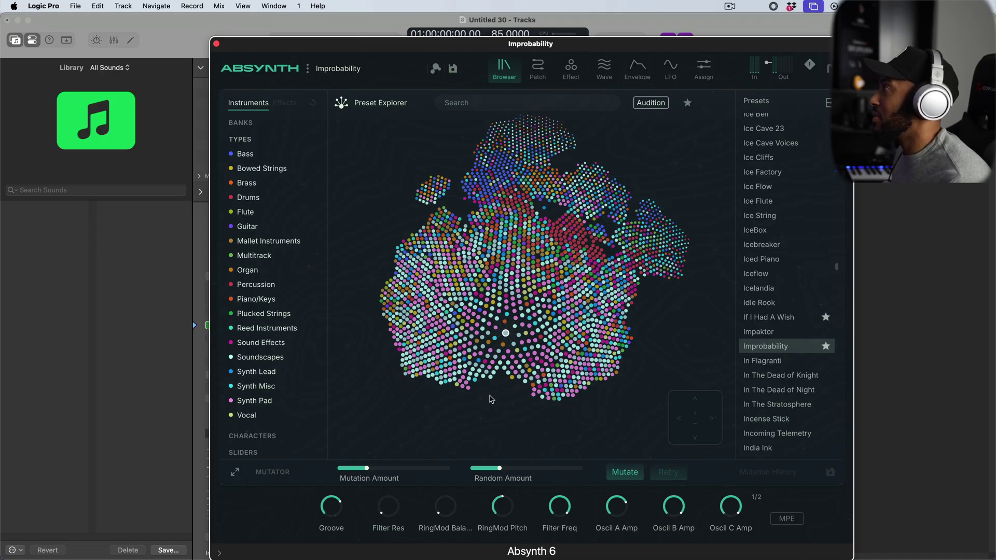
{"action": "left_click", "coordinate": [237, 472]}
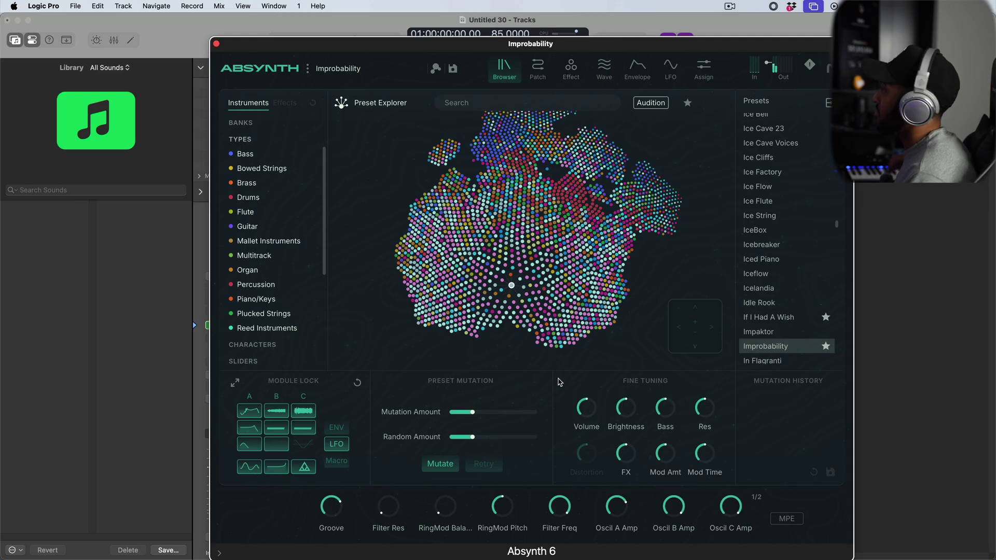
{"action": "left_click", "coordinate": [441, 464]}
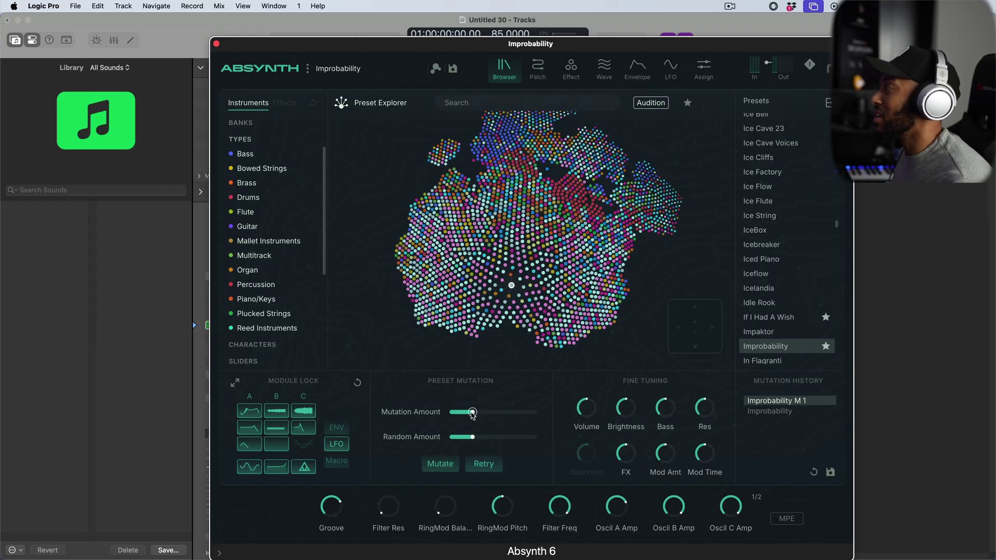
Step: Save the mutated preset as "DDS Improbability" in the Sounds folder
{"action": "left_click", "coordinate": [831, 472]}
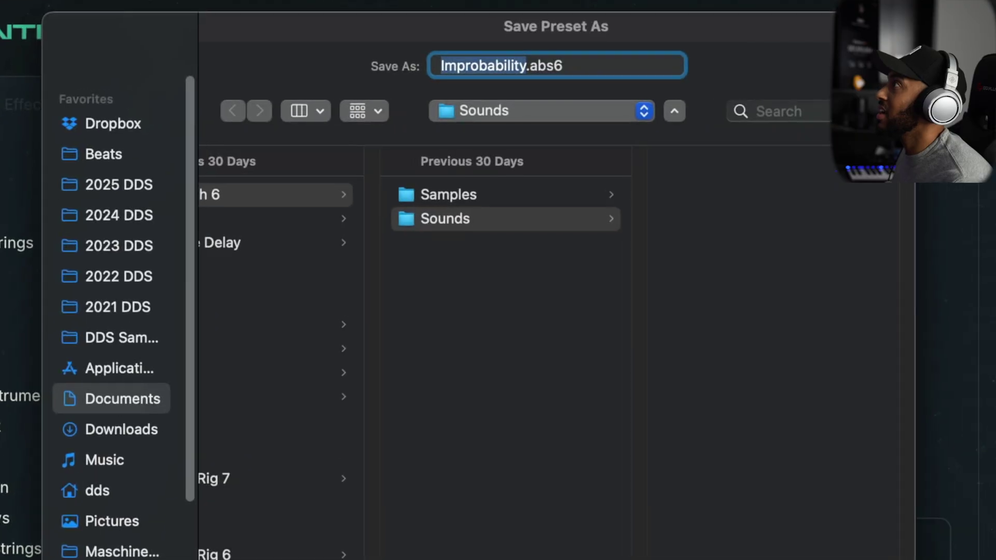
{"action": "left_click", "coordinate": [527, 65]}
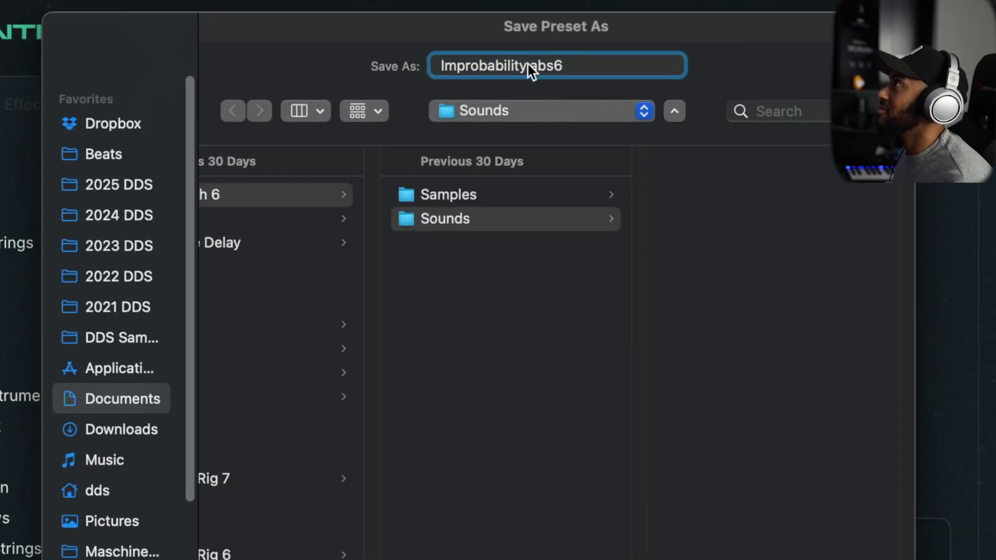
{"action": "left_click", "coordinate": [441, 64]}
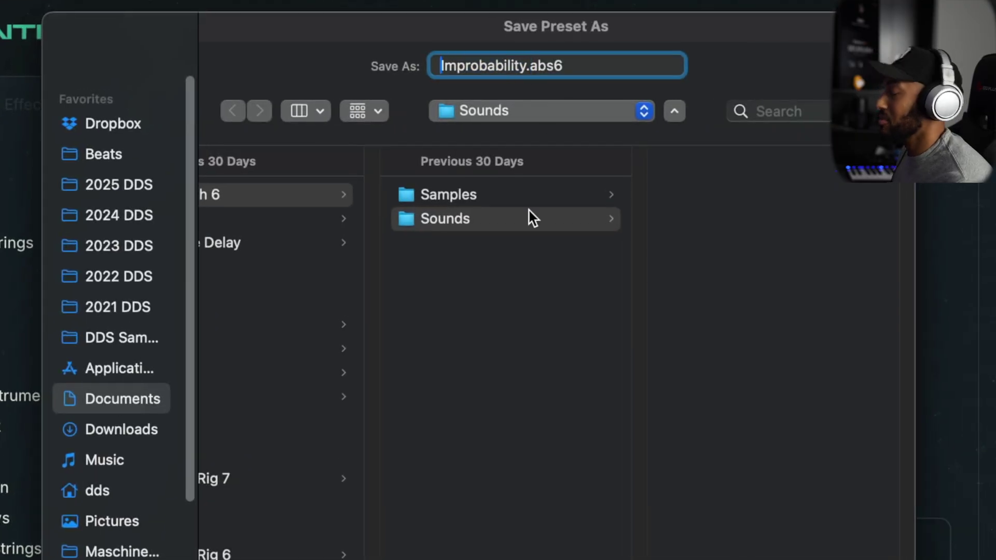
{"action": "type", "text": "DDS"}
{"action": "key", "text": "Return"}
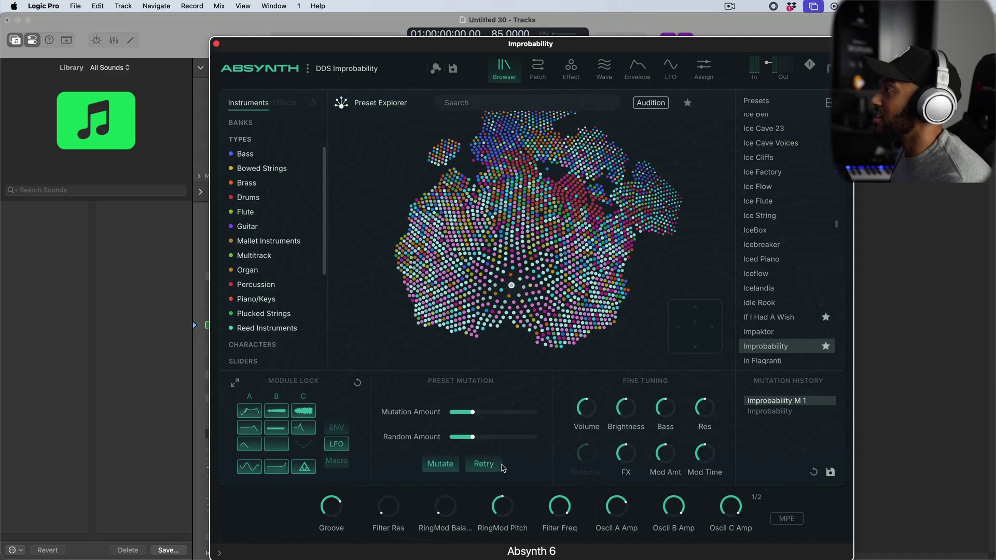
Step: Raise the Mutation Amount to about three quarters, mutate DDS Improbability, and retry the mutation for another variation
{"action": "left_click_drag", "start_coordinate": [472, 413], "coordinate": [564, 425]}
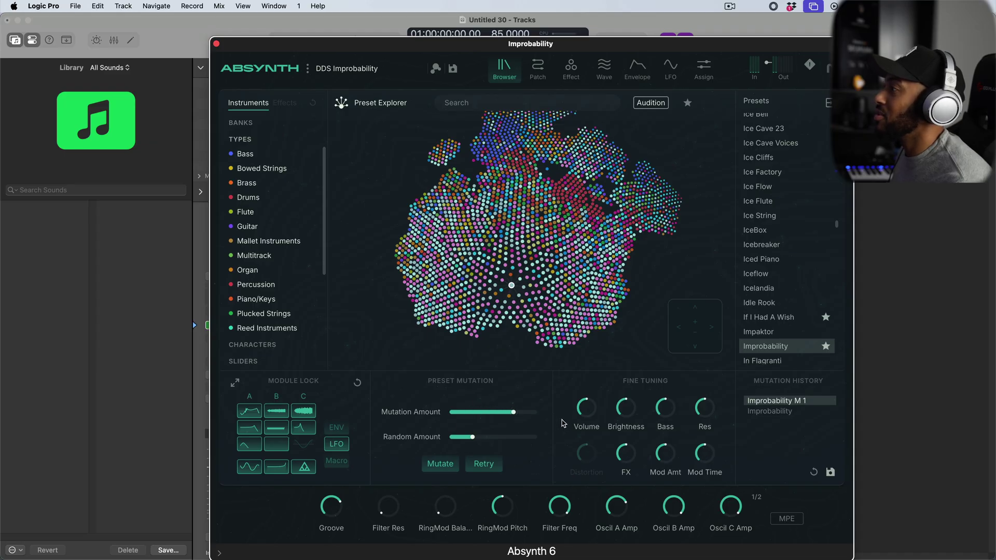
{"action": "left_click", "coordinate": [439, 466]}
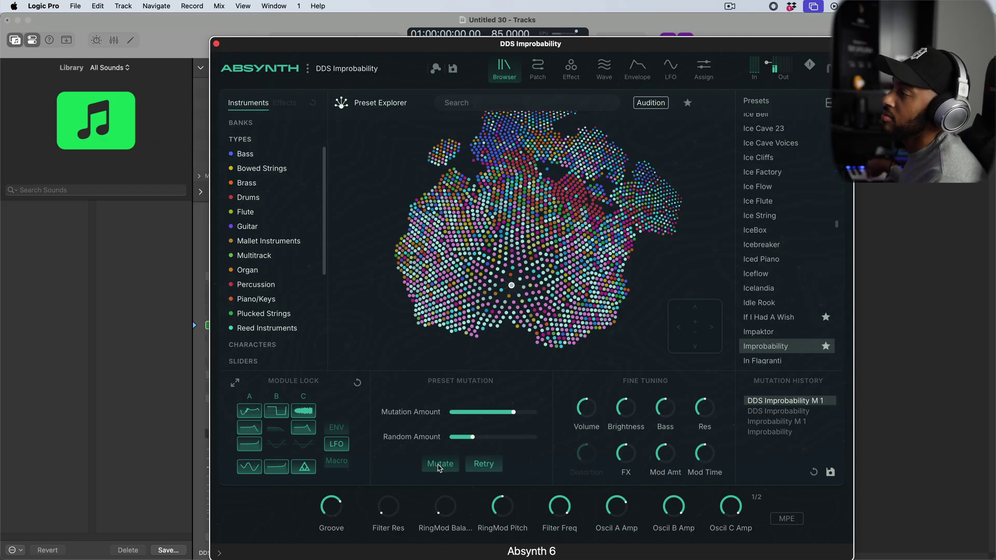
{"action": "left_click", "coordinate": [482, 469]}
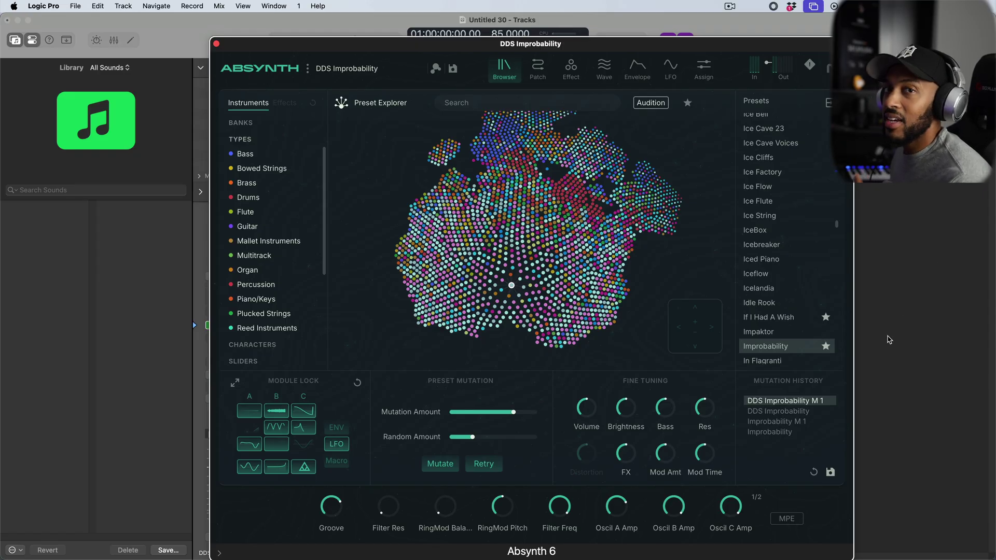
Step: Reload the original Improbability preset and lock the upper two channel B modules and the third channel A module against mutation
{"action": "mouse_move", "coordinate": [657, 231]}
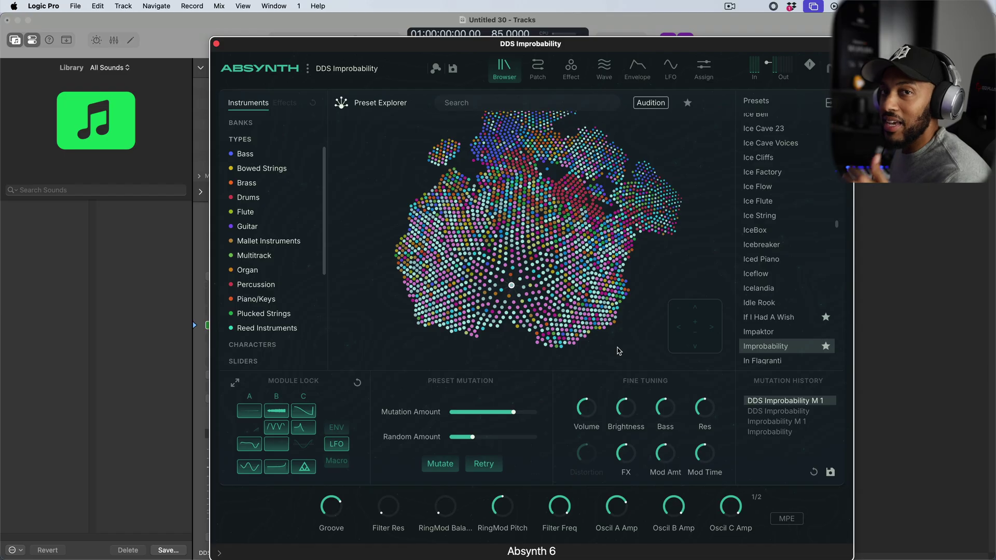
{"action": "mouse_move", "coordinate": [542, 333]}
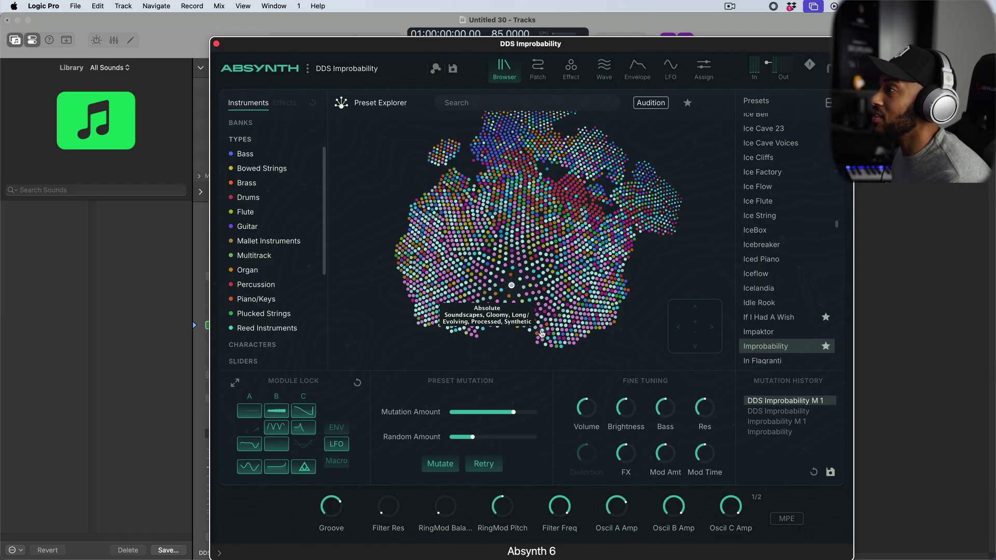
{"action": "left_click", "coordinate": [782, 346]}
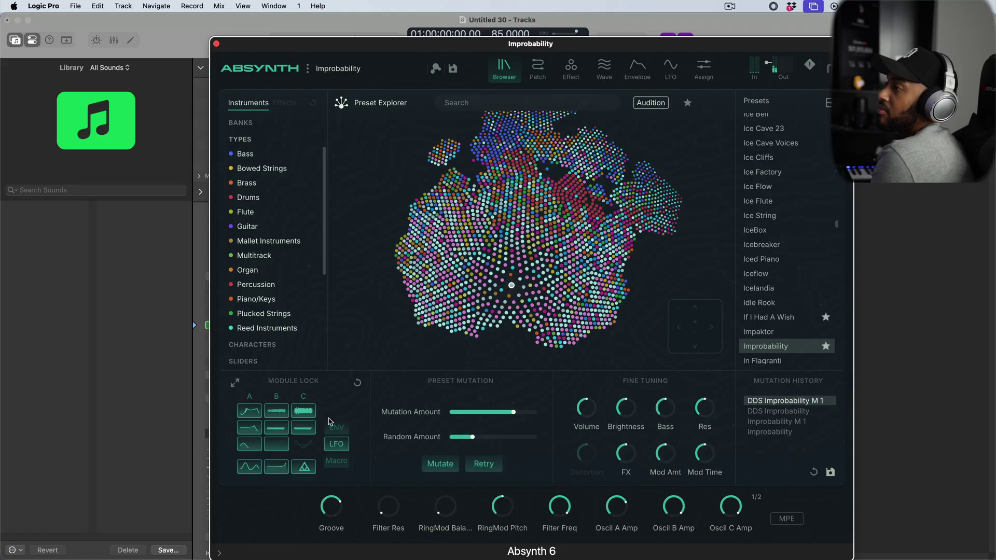
{"action": "left_click", "coordinate": [277, 411]}
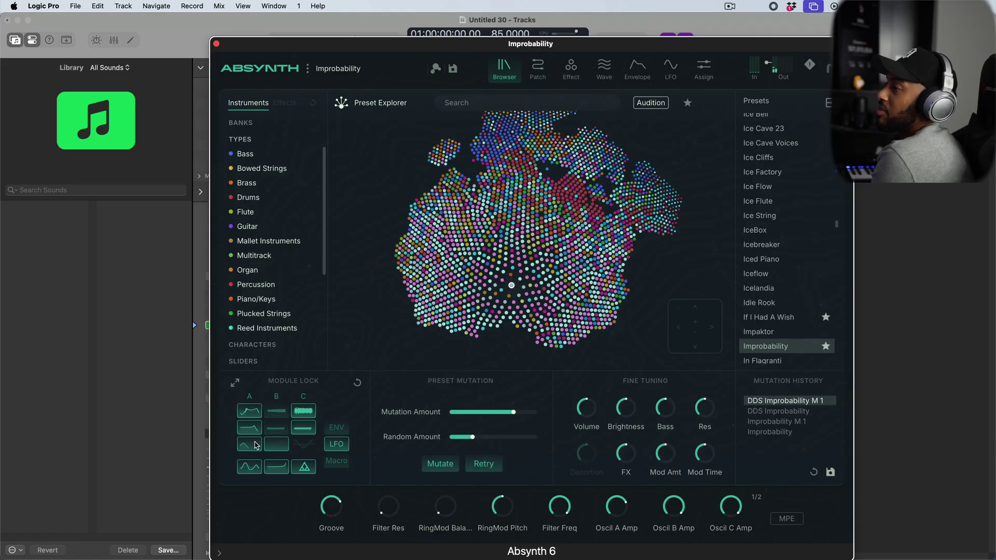
{"action": "left_click", "coordinate": [256, 446]}
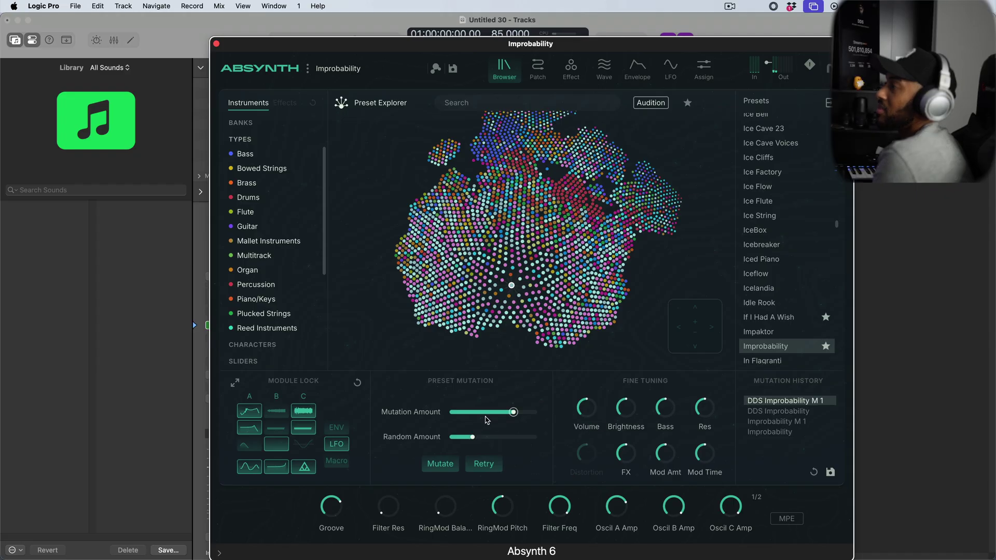
Step: Set the Mutation Amount to maximum and mutate the Improbability preset with the chosen modules locked
{"action": "left_click_drag", "start_coordinate": [514, 412], "coordinate": [537, 412]}
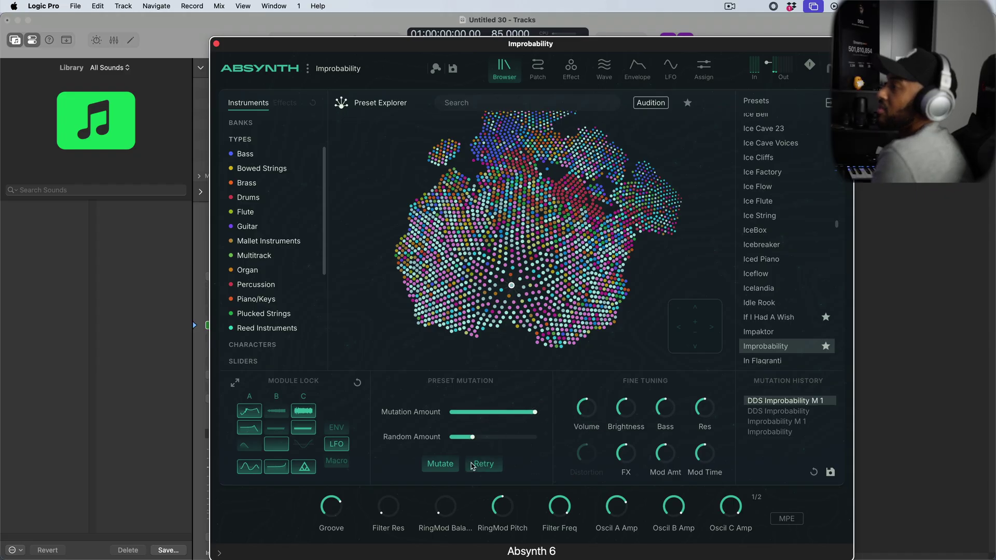
{"action": "left_click", "coordinate": [440, 467]}
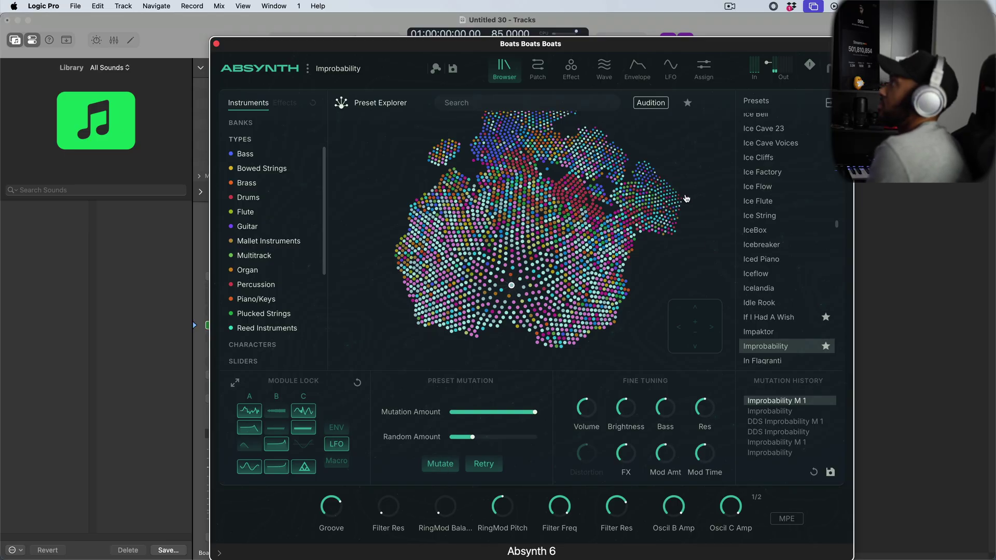
{"action": "mouse_move", "coordinate": [677, 196]}
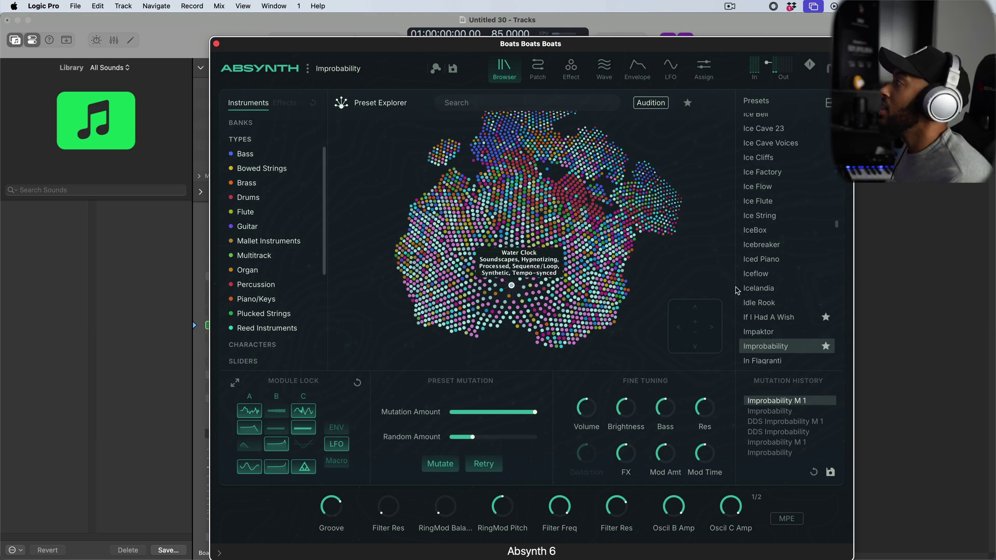
Step: Filter the presets by the Piano/Keys type, load Ion Current, and mark it as a favorite
{"action": "left_click", "coordinate": [256, 299]}
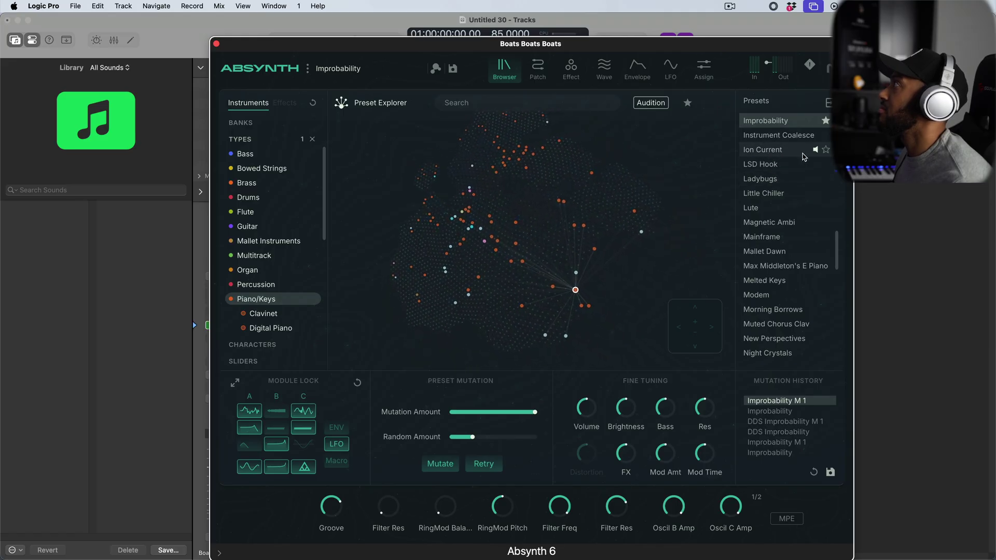
{"action": "left_click", "coordinate": [766, 150]}
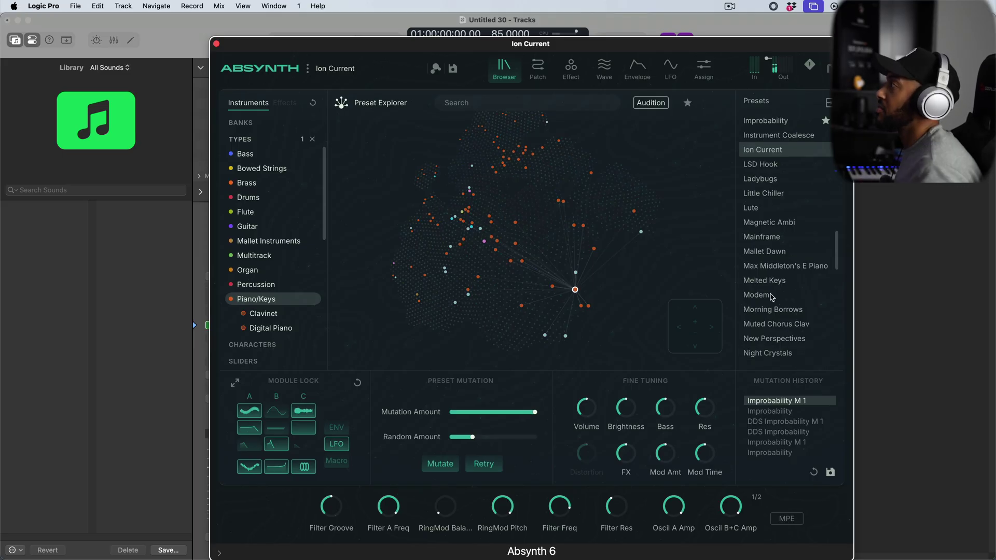
{"action": "left_click", "coordinate": [826, 150]}
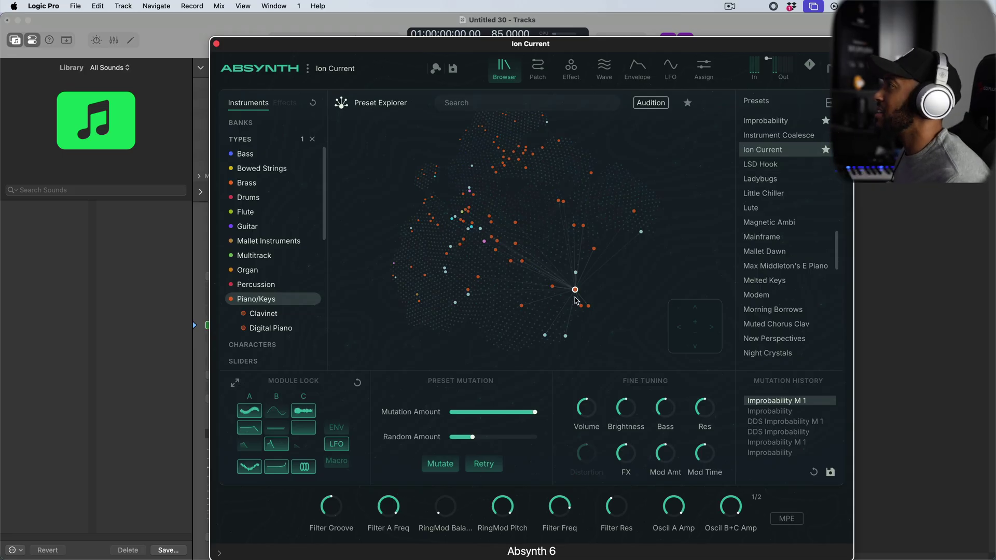
Step: Mark Perfect Harmony, a close neighbour of Ion Current on the preset map, as a favorite
{"action": "scroll", "coordinate": [576, 288], "scroll_direction": "up", "scroll_amount": 3}
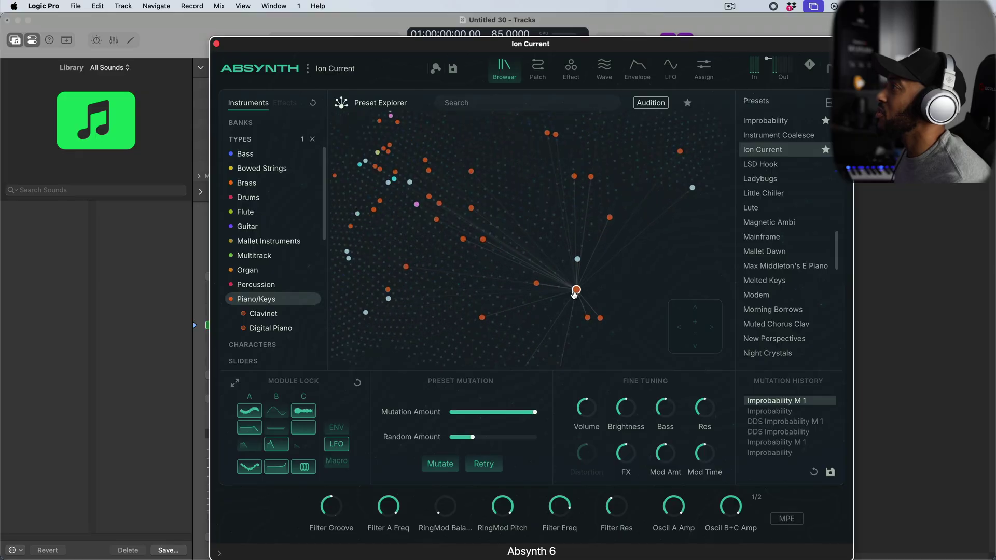
{"action": "scroll", "coordinate": [575, 293], "scroll_direction": "up", "scroll_amount": 2}
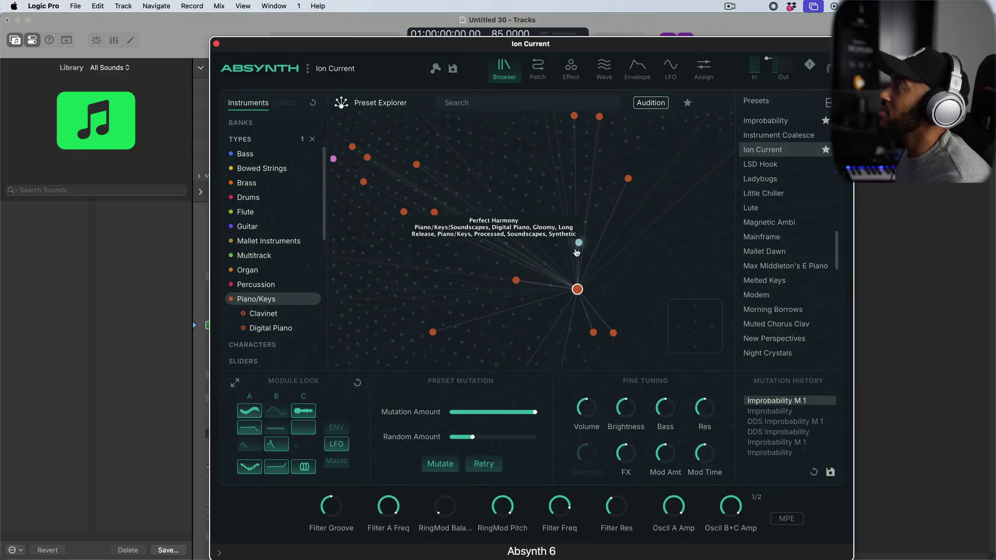
{"action": "scroll", "coordinate": [573, 292], "scroll_direction": "up", "scroll_amount": 1}
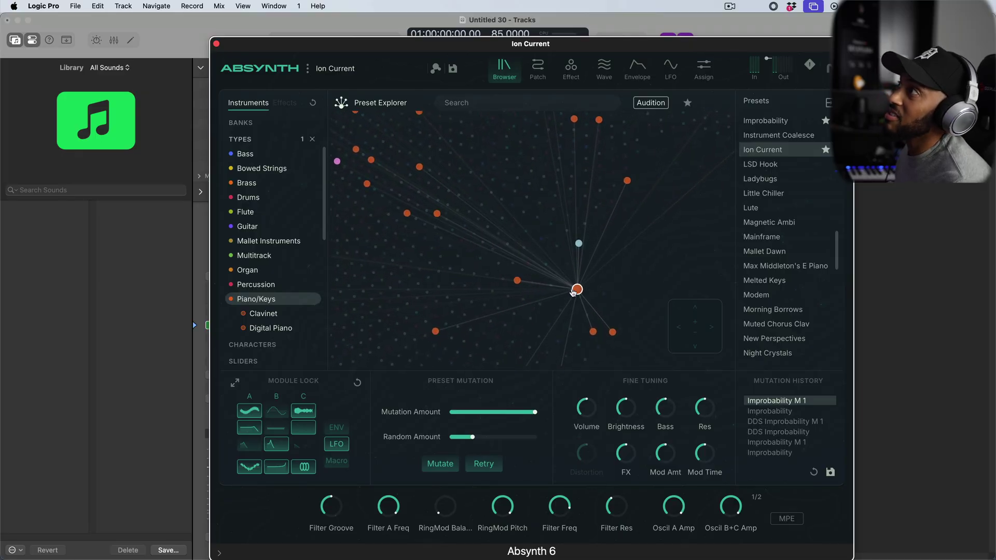
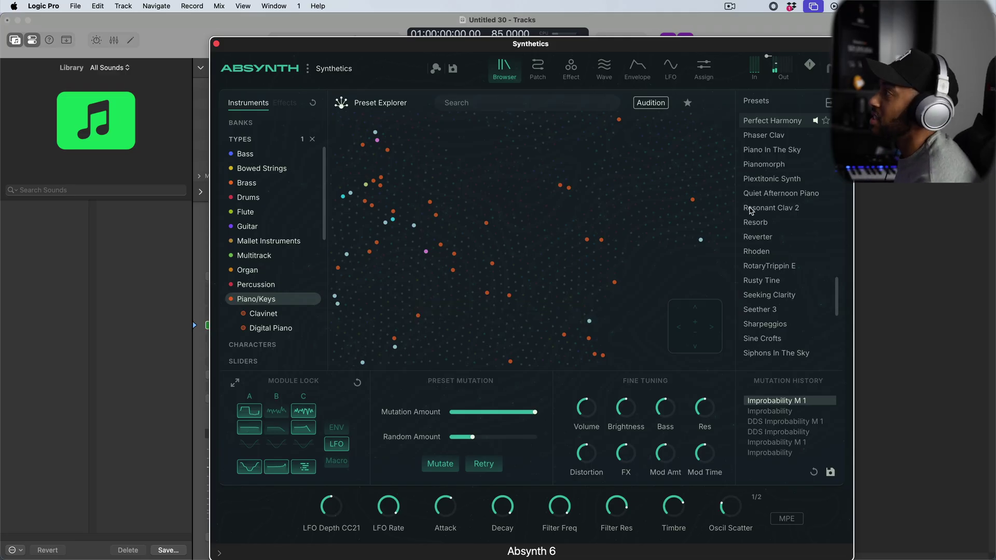
{"action": "left_click", "coordinate": [827, 122]}
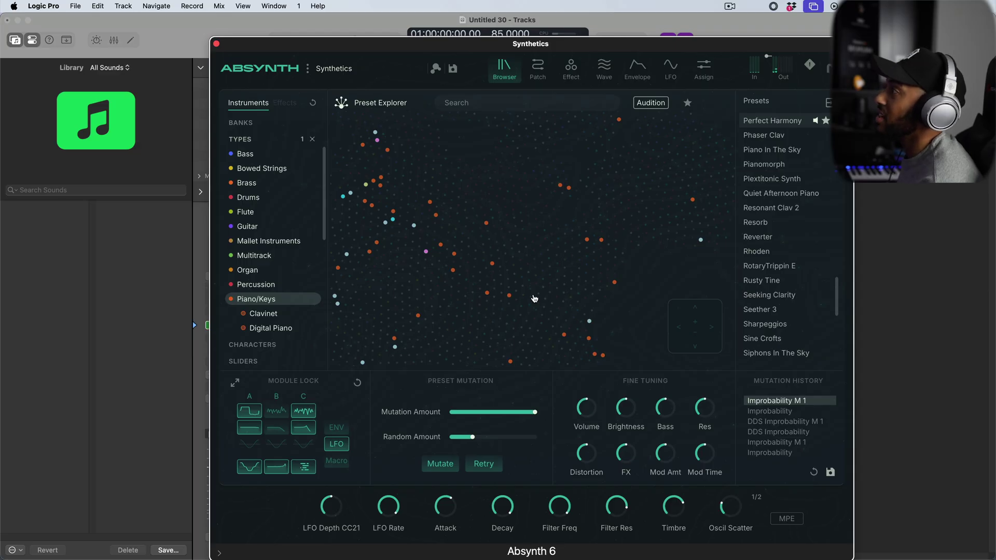
Step: Audition the Synthetics preset from the Preset Explorer map
{"action": "scroll", "coordinate": [591, 329], "scroll_direction": "up", "scroll_amount": 3}
{"action": "scroll", "coordinate": [594, 331], "scroll_direction": "up", "scroll_amount": 1}
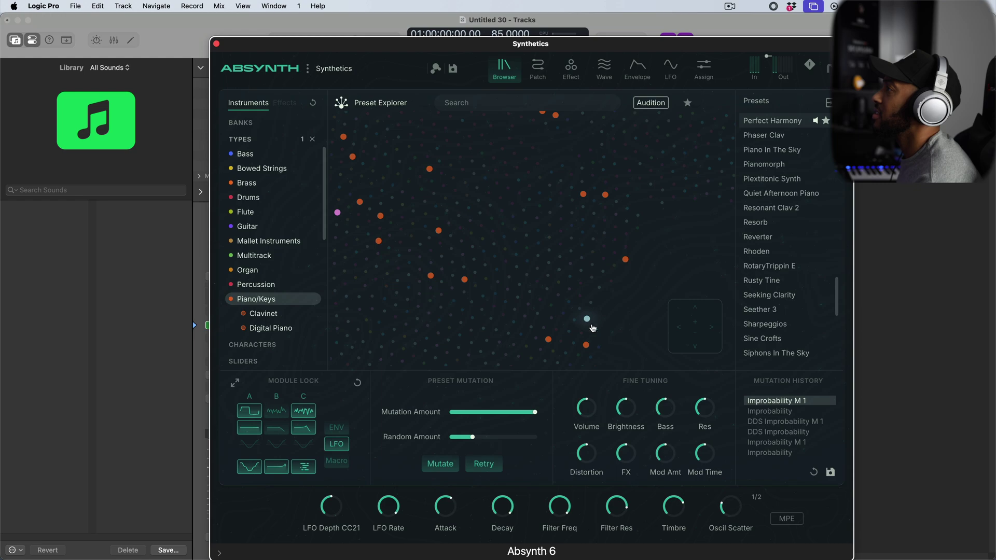
{"action": "left_click_drag", "start_coordinate": [614, 332], "coordinate": [555, 216]}
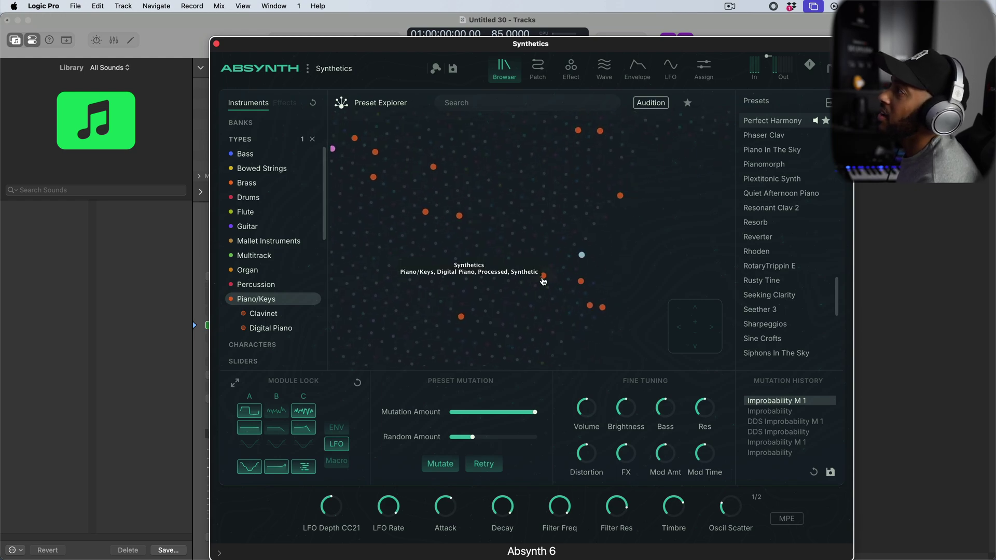
{"action": "left_click", "coordinate": [543, 278]}
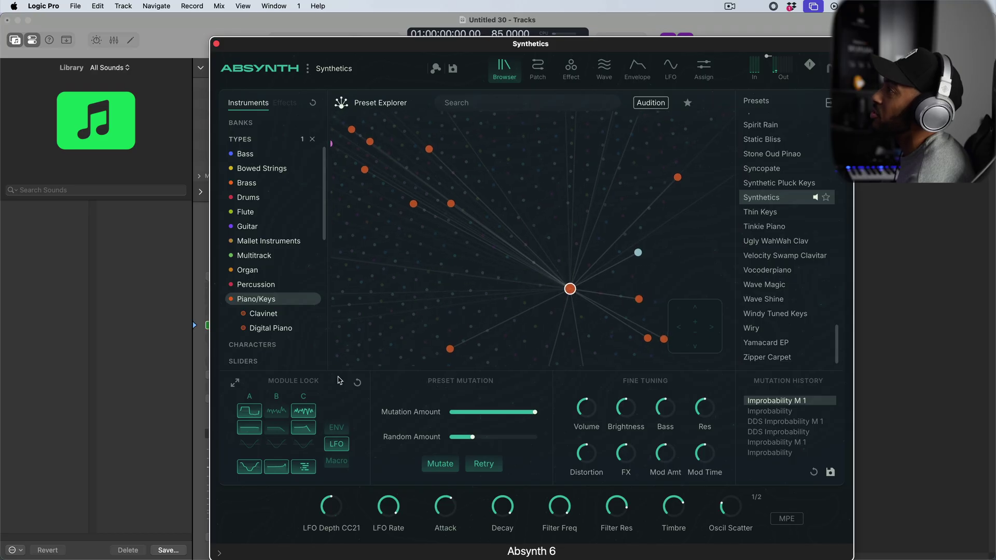
Step: Select the Reverter preset on the Preset Explorer map and turn off Audition mode
{"action": "left_click", "coordinate": [451, 349]}
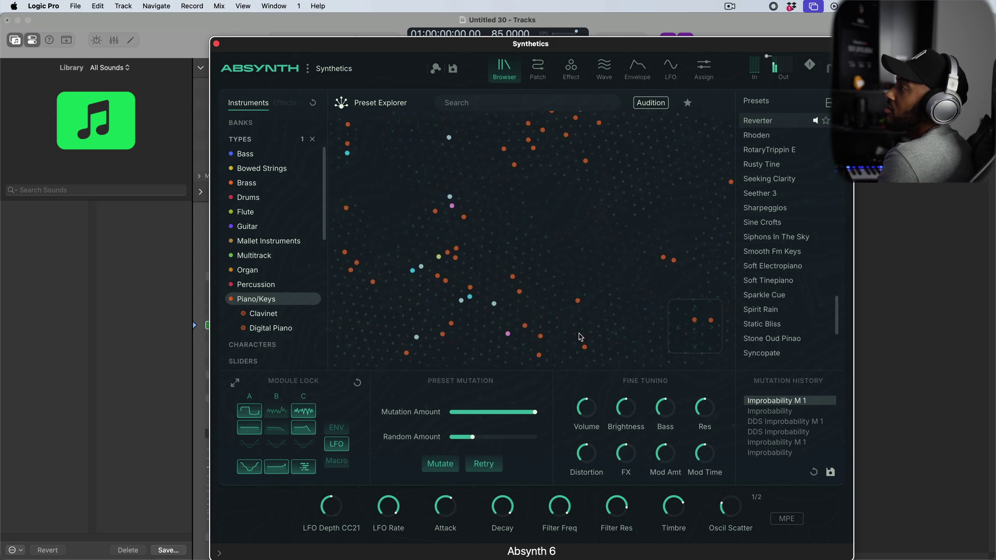
{"action": "left_click", "coordinate": [491, 301]}
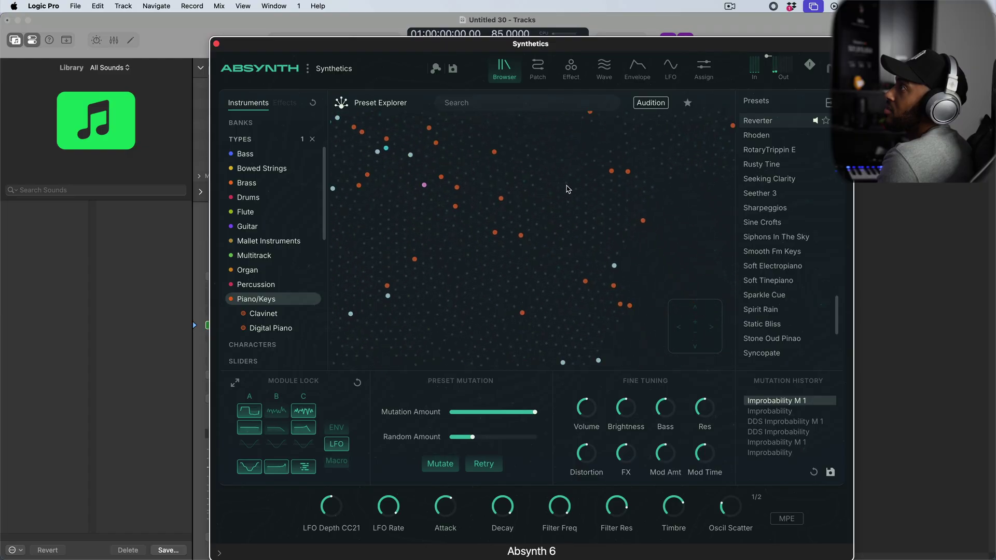
{"action": "left_click", "coordinate": [523, 314]}
{"action": "left_click", "coordinate": [661, 104]}
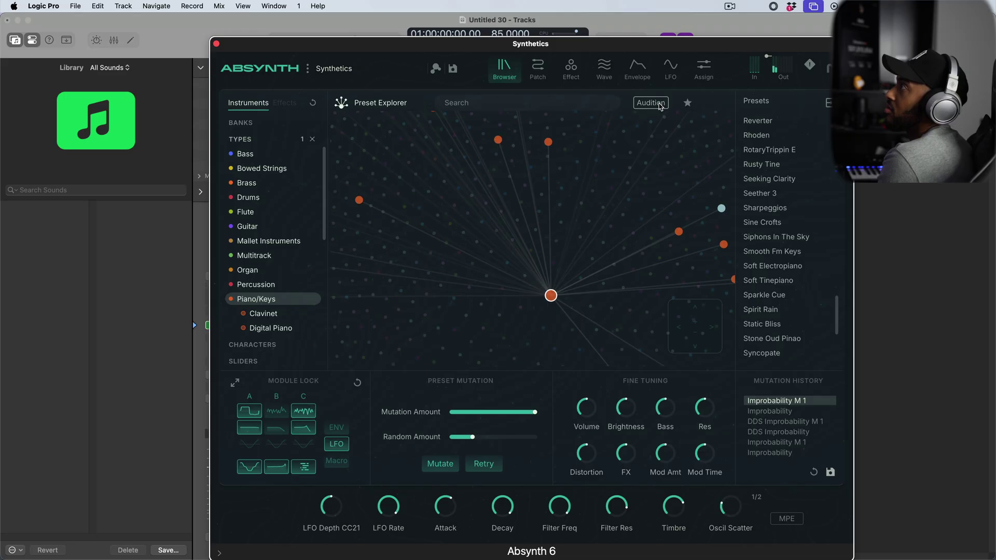
Step: Load the Reverter, Night Crystals and Mainframe presets one after another from the Preset Explorer map
{"action": "left_click", "coordinate": [550, 298]}
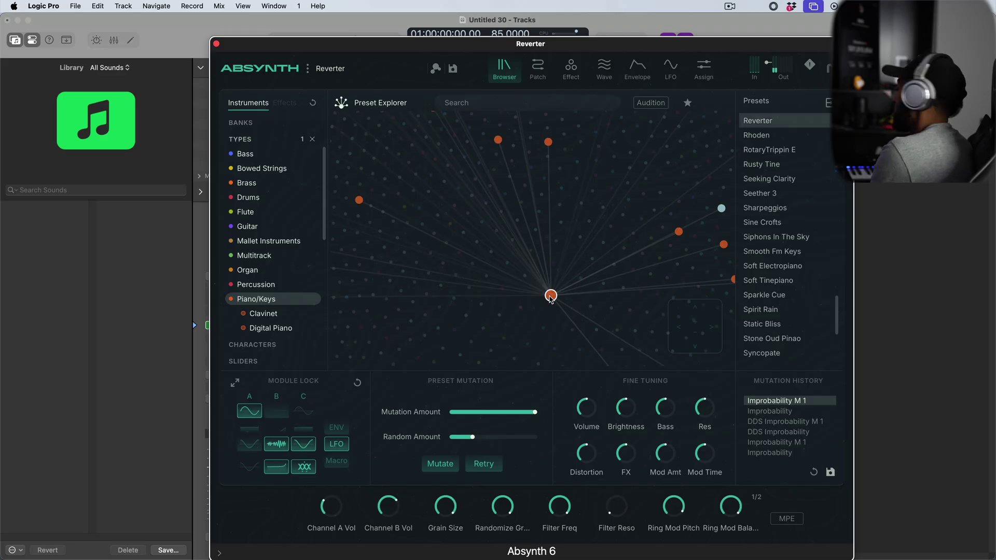
{"action": "left_click", "coordinate": [498, 140]}
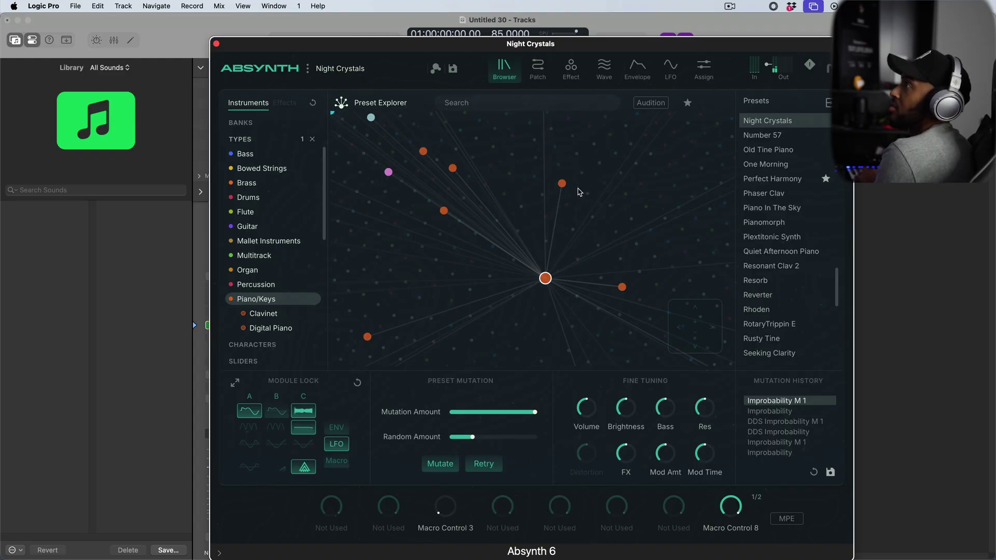
{"action": "left_click", "coordinate": [562, 184]}
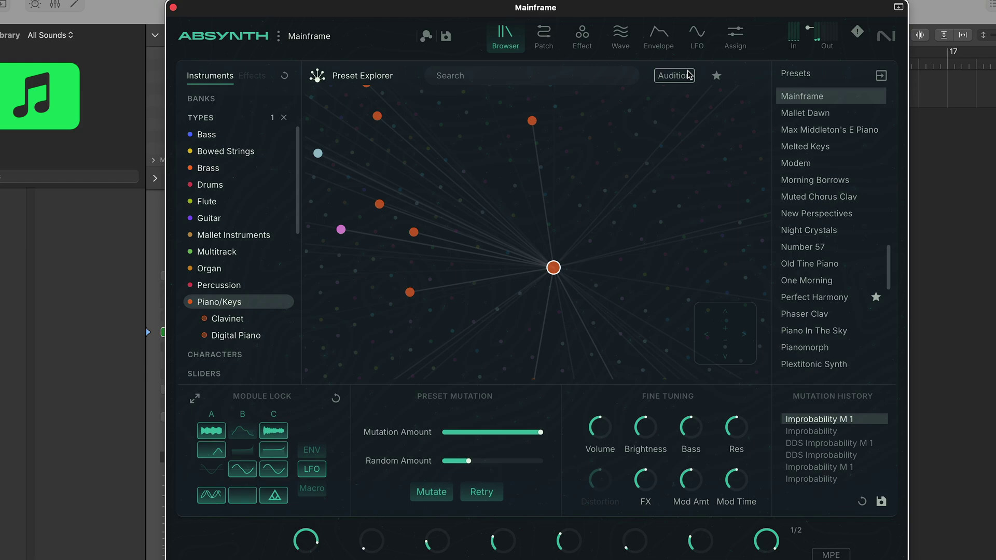
Step: Remove the Piano/Keys type filter and bring the full preset map into view
{"action": "left_click", "coordinate": [244, 303]}
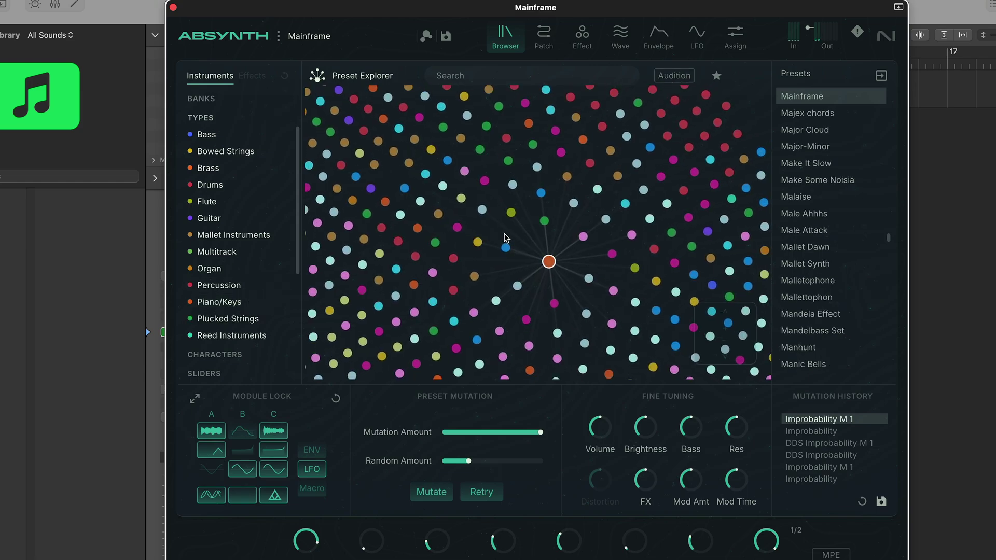
{"action": "scroll", "coordinate": [593, 238], "scroll_direction": "down", "scroll_amount": 5}
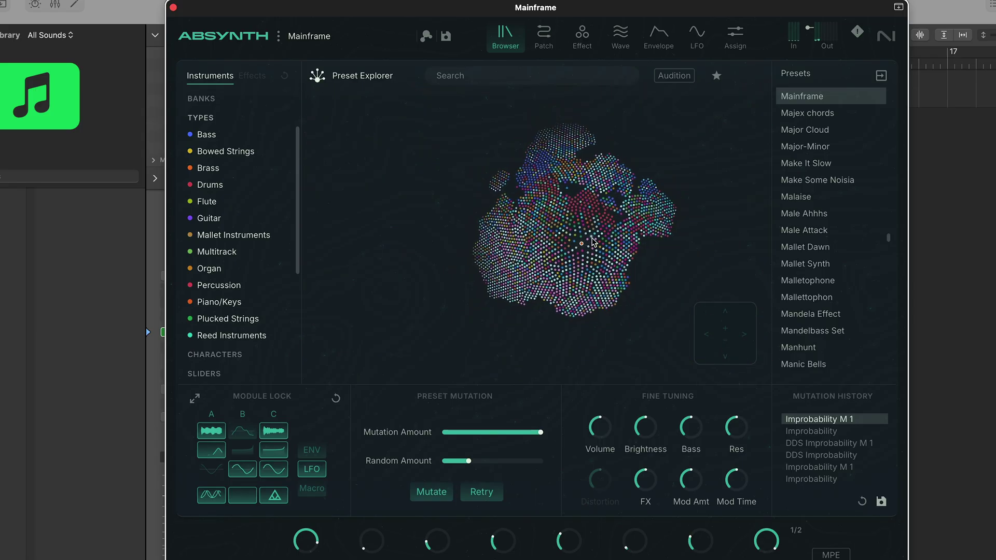
{"action": "scroll", "coordinate": [597, 223], "scroll_direction": "up", "scroll_amount": 5}
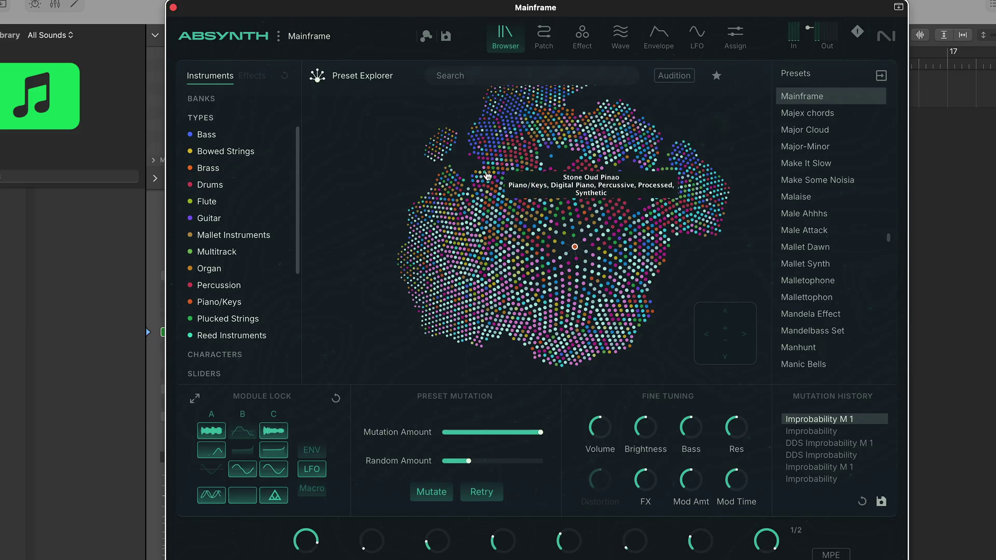
Step: View the Flute presets and the Soundscapes presets on the map one type at a time, clearing each filter
{"action": "left_click", "coordinate": [243, 202]}
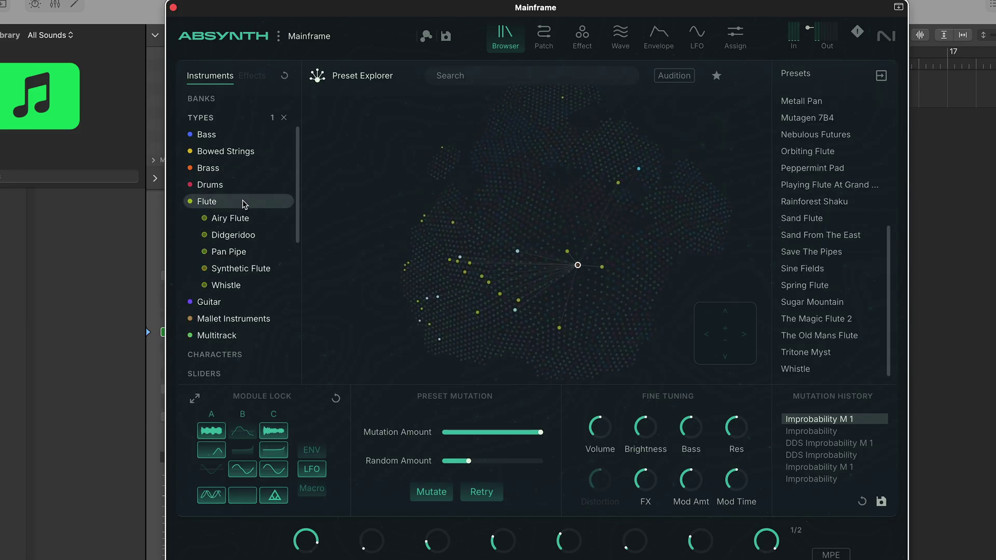
{"action": "left_click", "coordinate": [243, 203]}
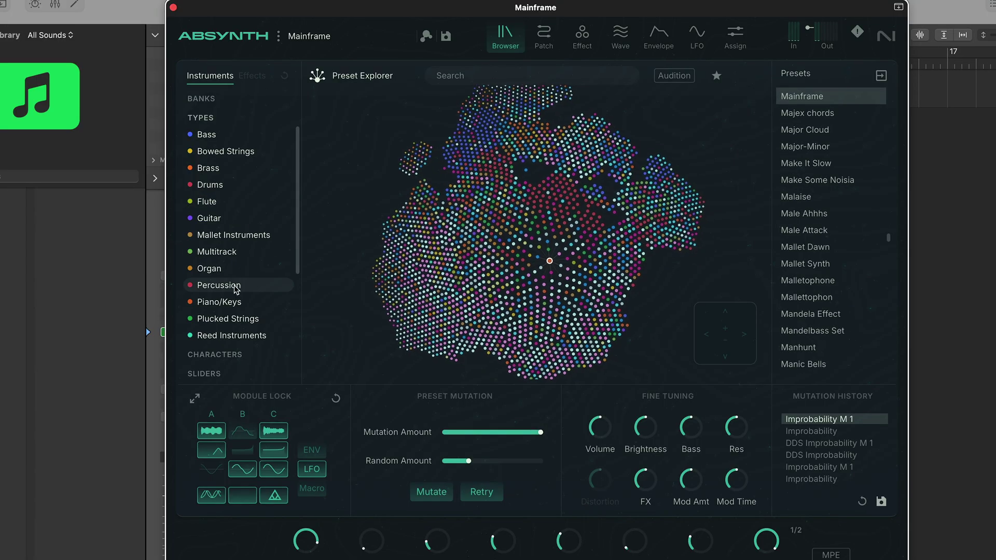
{"action": "scroll", "coordinate": [229, 320], "scroll_direction": "down", "scroll_amount": 3}
{"action": "left_click", "coordinate": [231, 318]}
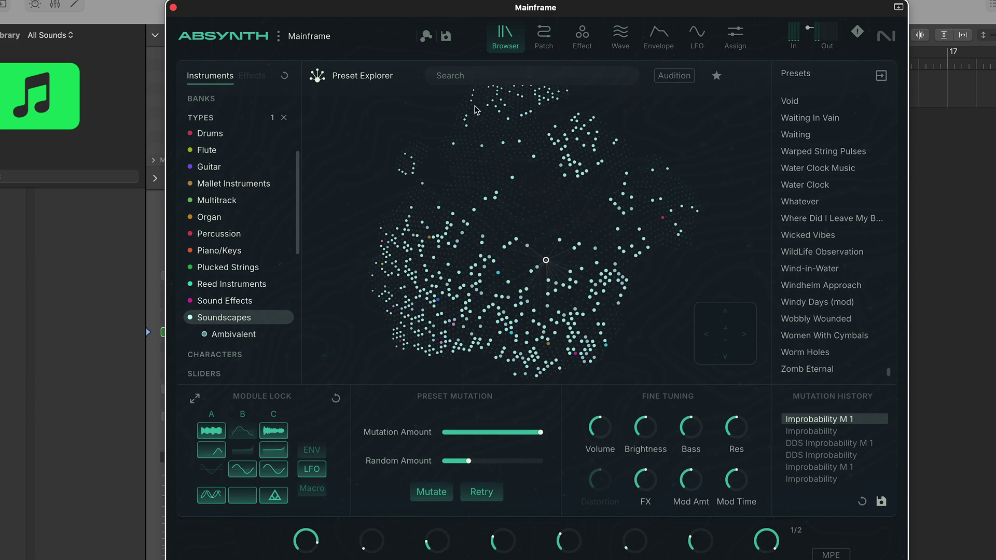
{"action": "left_click", "coordinate": [231, 318]}
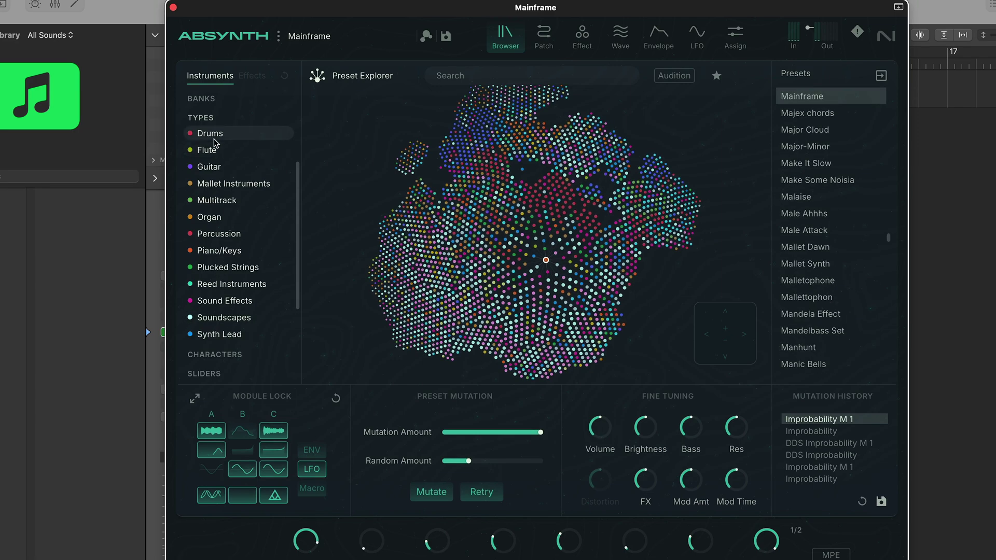
Step: View where the Drums, Brass and Bowed Strings presets sit on the map, clearing each type filter in turn
{"action": "left_click", "coordinate": [212, 135]}
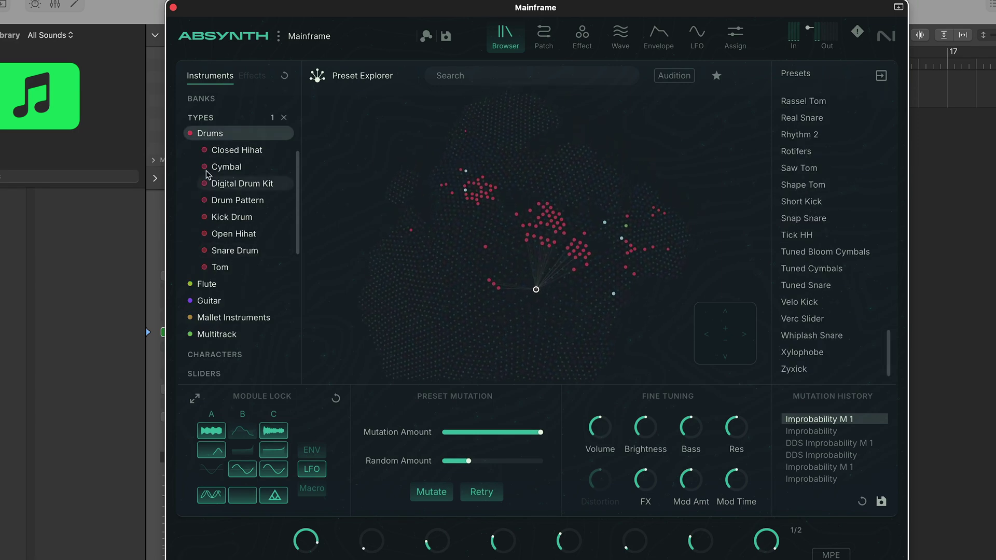
{"action": "left_click", "coordinate": [234, 134]}
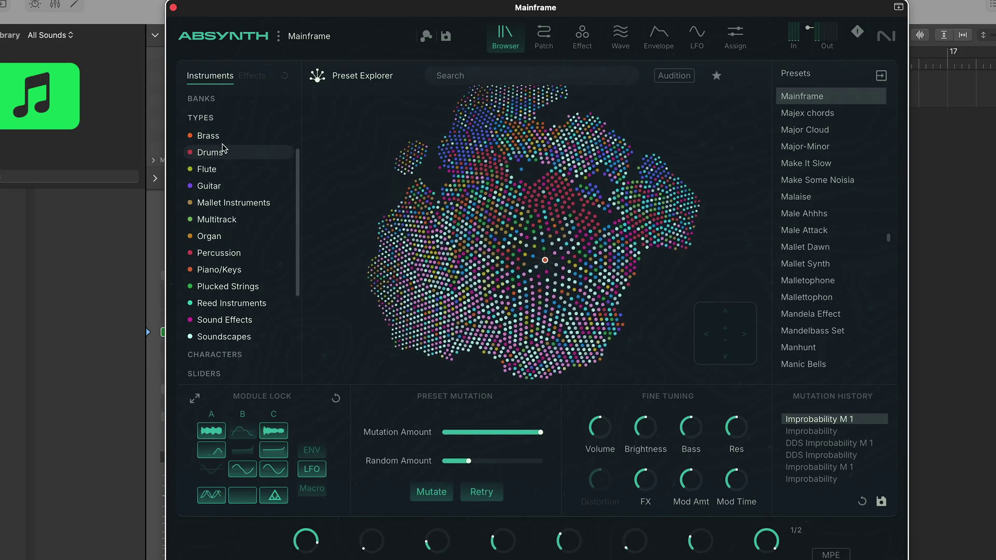
{"action": "scroll", "coordinate": [223, 149], "scroll_direction": "up", "scroll_amount": 1}
{"action": "left_click", "coordinate": [223, 148]}
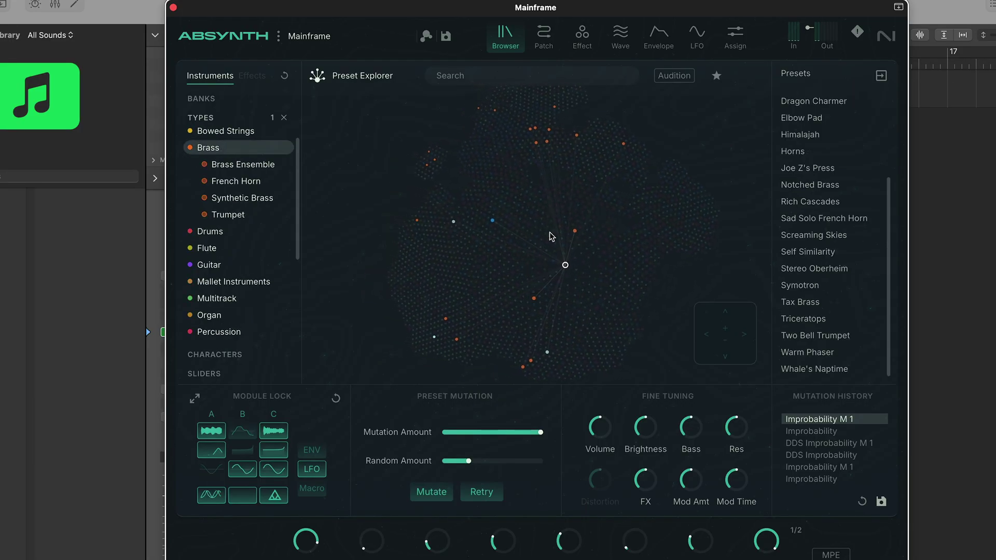
{"action": "left_click", "coordinate": [247, 149]}
{"action": "left_click", "coordinate": [229, 131]}
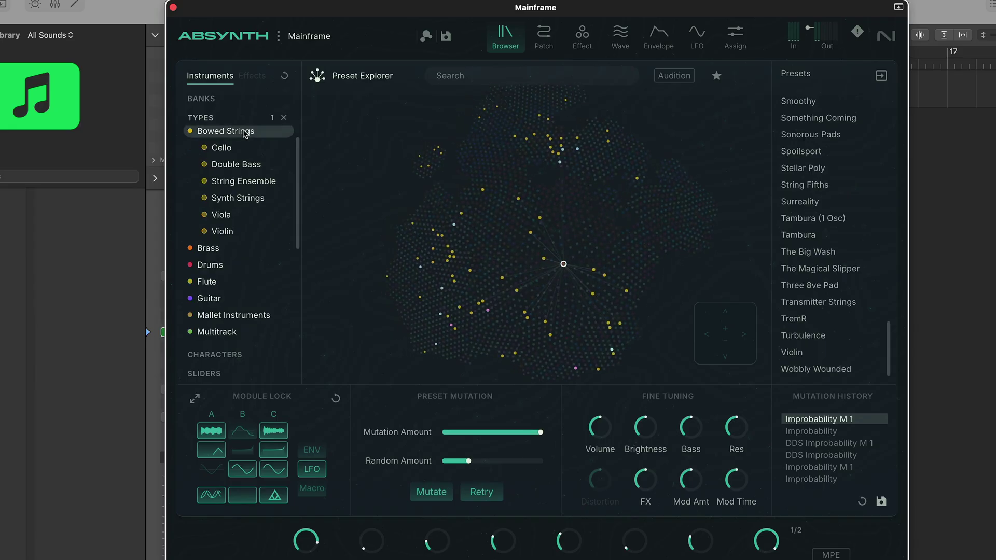
{"action": "left_click", "coordinate": [229, 131]}
Step: View the Synth Lead, Vocal and Synth Pad presets on the map one type at a time, and open the Characters category
{"action": "scroll", "coordinate": [254, 293], "scroll_direction": "down", "scroll_amount": 3}
{"action": "left_click", "coordinate": [251, 286]}
{"action": "left_click", "coordinate": [251, 286]}
{"action": "left_click", "coordinate": [246, 339]}
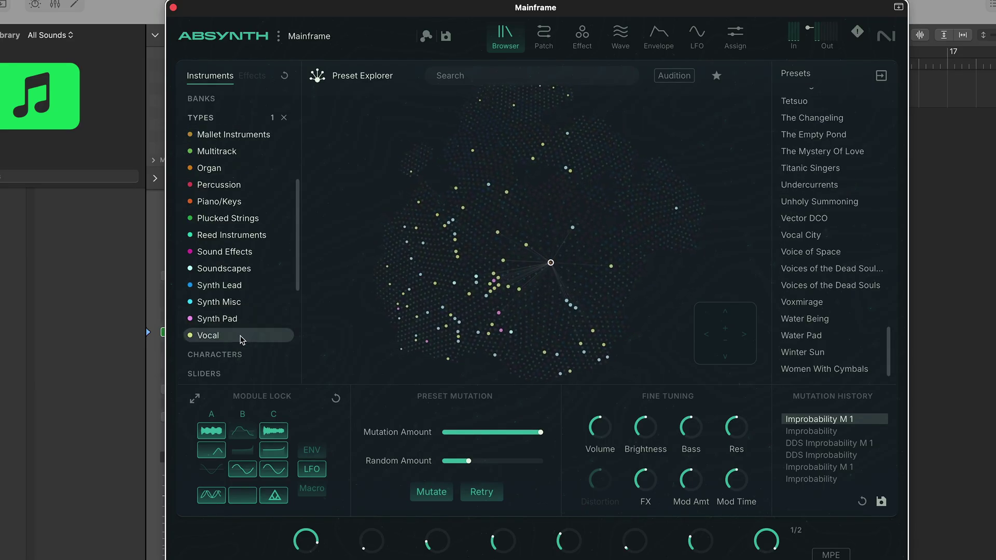
{"action": "left_click", "coordinate": [243, 339]}
{"action": "left_click", "coordinate": [240, 322]}
{"action": "left_click", "coordinate": [240, 322]}
{"action": "left_click", "coordinate": [234, 353]}
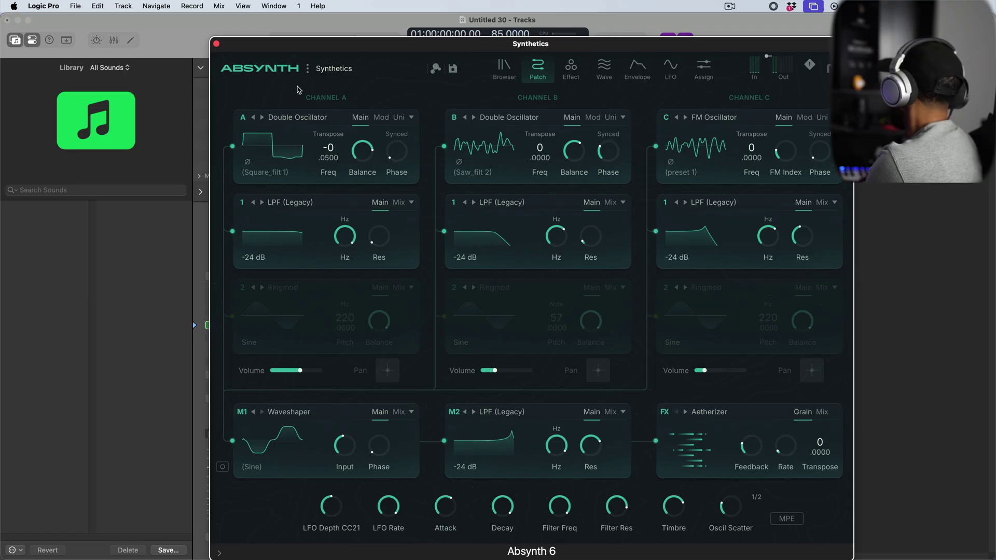
Step: Change the channel A module to FM Oscillator and the channel B module to Ringmod Oscillator
{"action": "left_click", "coordinate": [262, 118]}
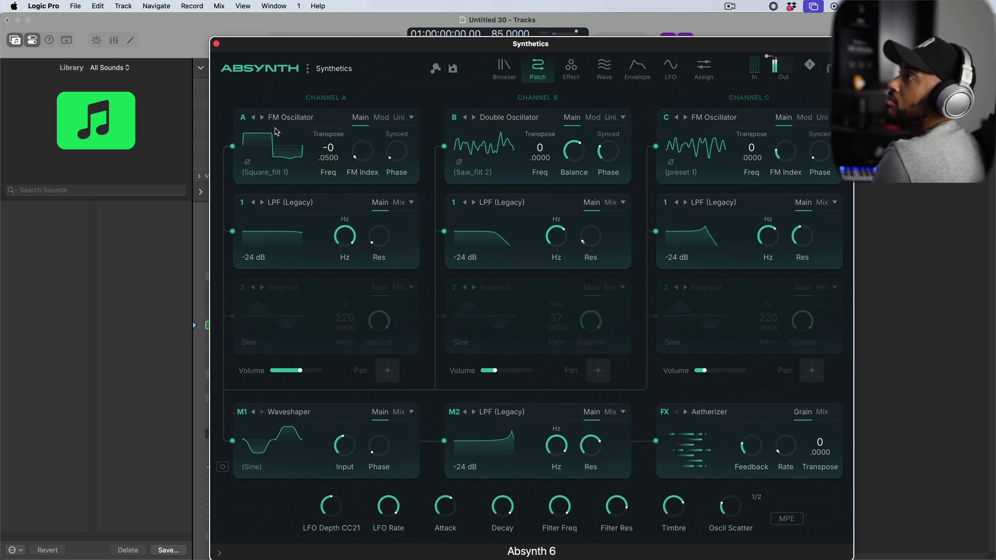
{"action": "left_click", "coordinate": [473, 118]}
{"action": "left_click", "coordinate": [499, 123]}
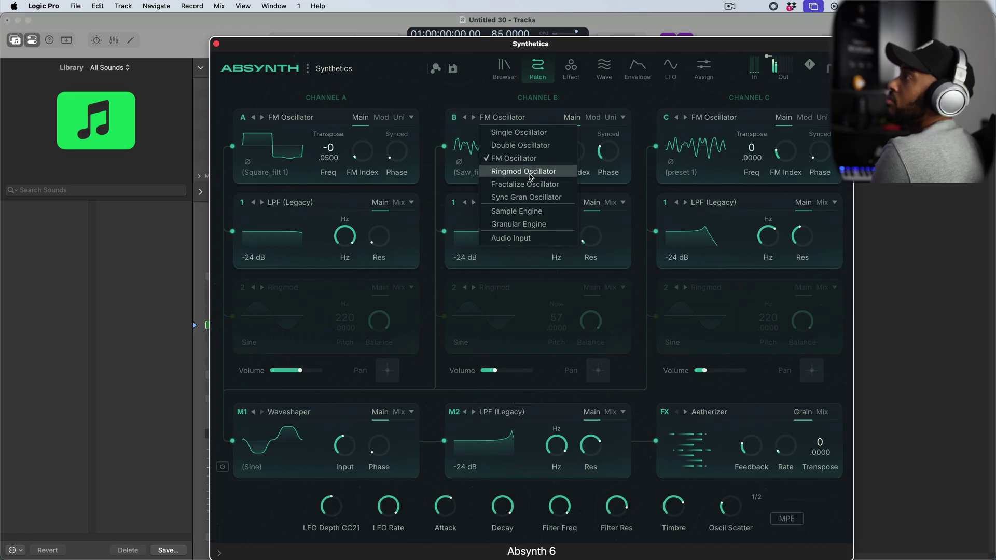
{"action": "left_click", "coordinate": [530, 172]}
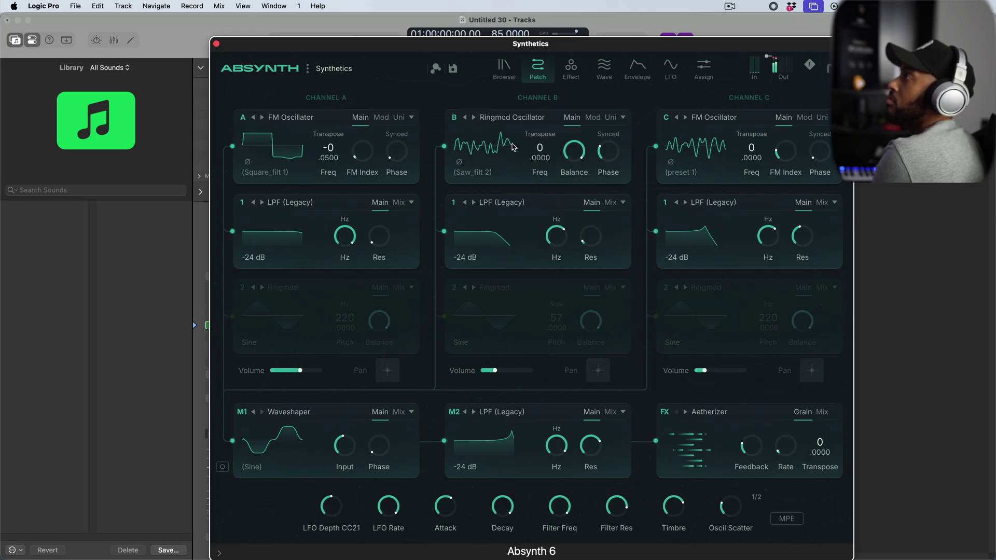
{"action": "left_click", "coordinate": [499, 118]}
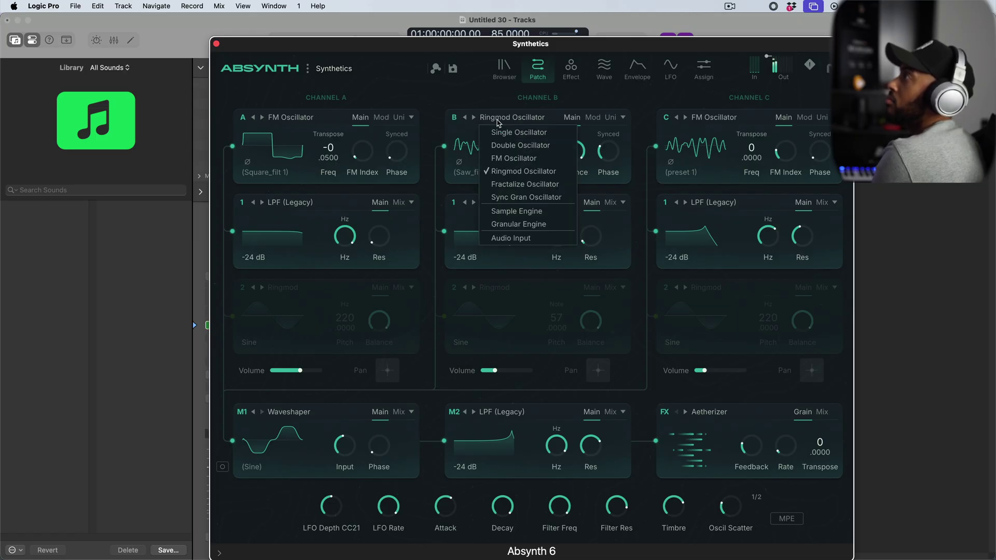
Step: Try the Sample Engine on channel C and look through its audio file picker without loading a sample
{"action": "left_click", "coordinate": [704, 119]}
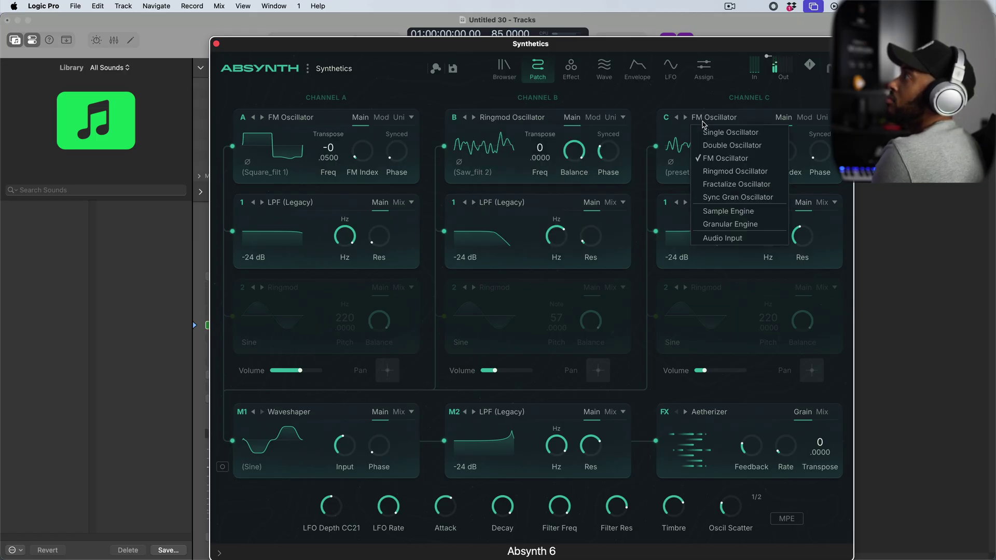
{"action": "left_click", "coordinate": [732, 213]}
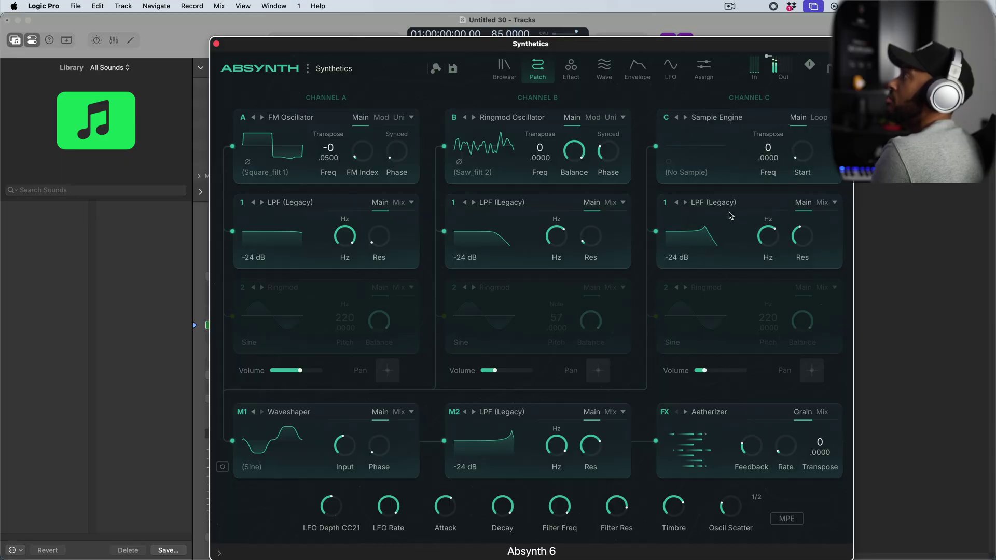
{"action": "left_click", "coordinate": [691, 177]}
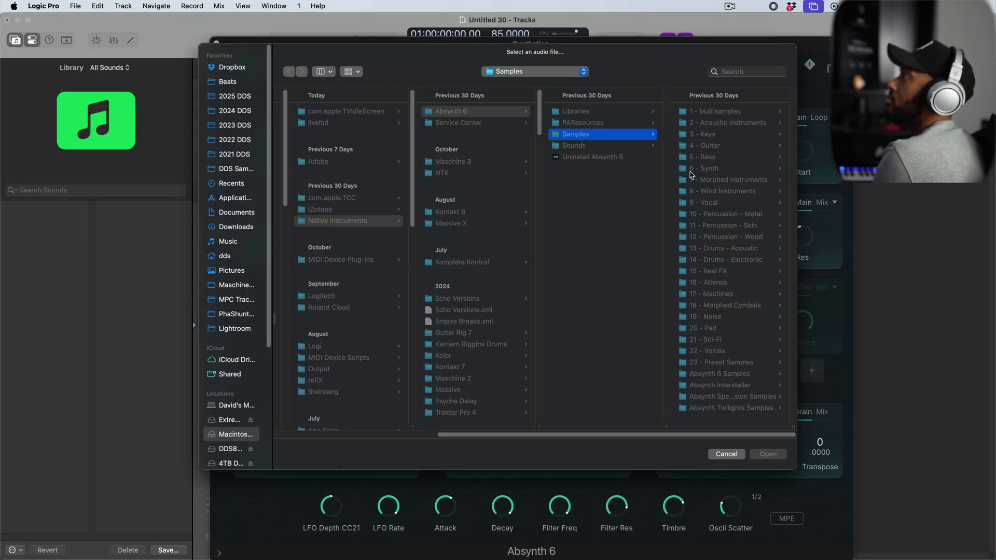
{"action": "left_click", "coordinate": [726, 454]}
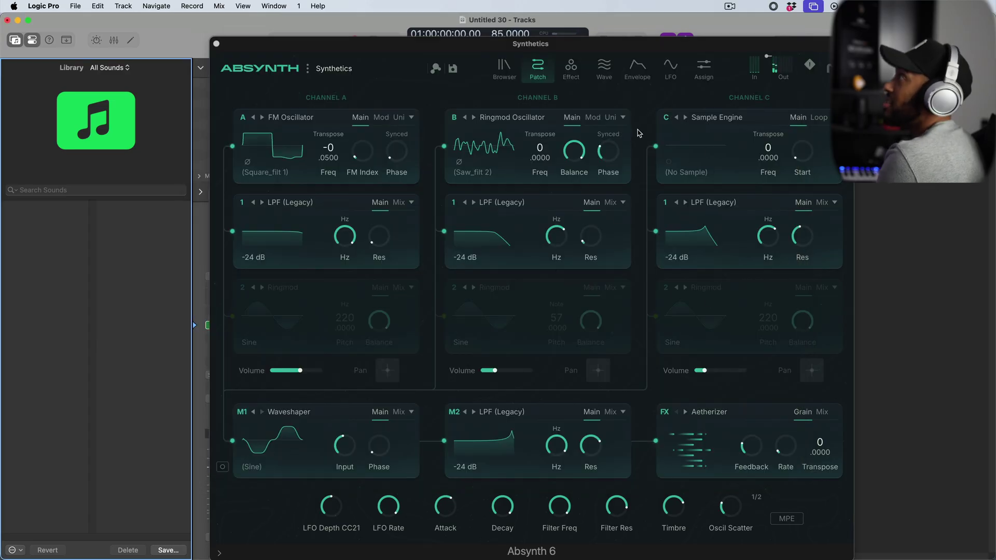
Step: Change the channel C module to Single Oscillator and give it the Sine waveform
{"action": "left_click", "coordinate": [738, 119]}
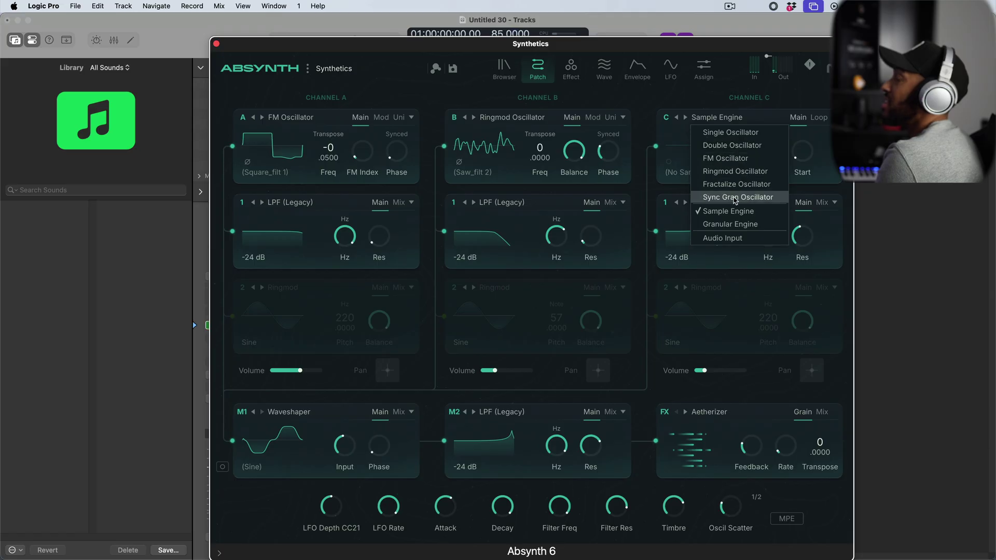
{"action": "left_click", "coordinate": [723, 136]}
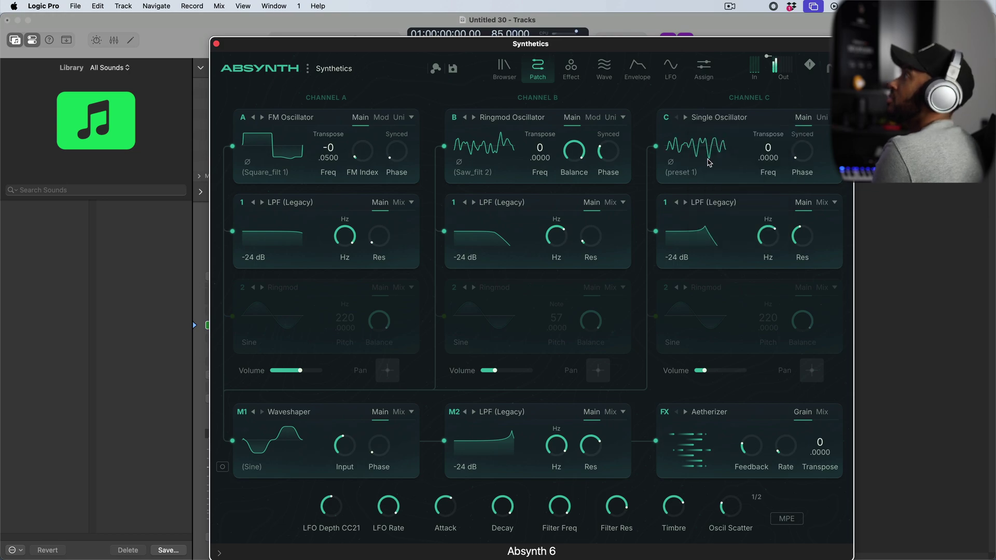
{"action": "left_click", "coordinate": [699, 169]}
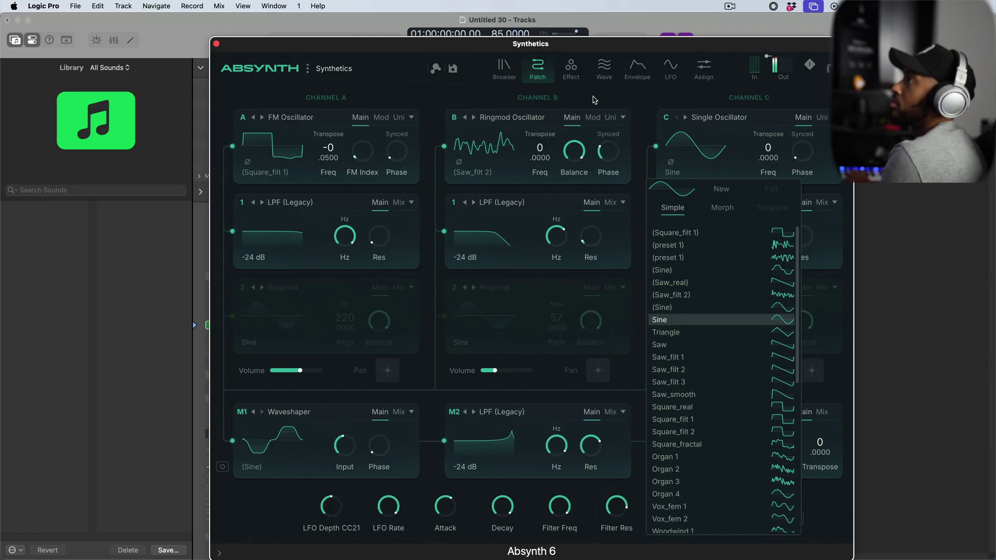
{"action": "left_click", "coordinate": [482, 179]}
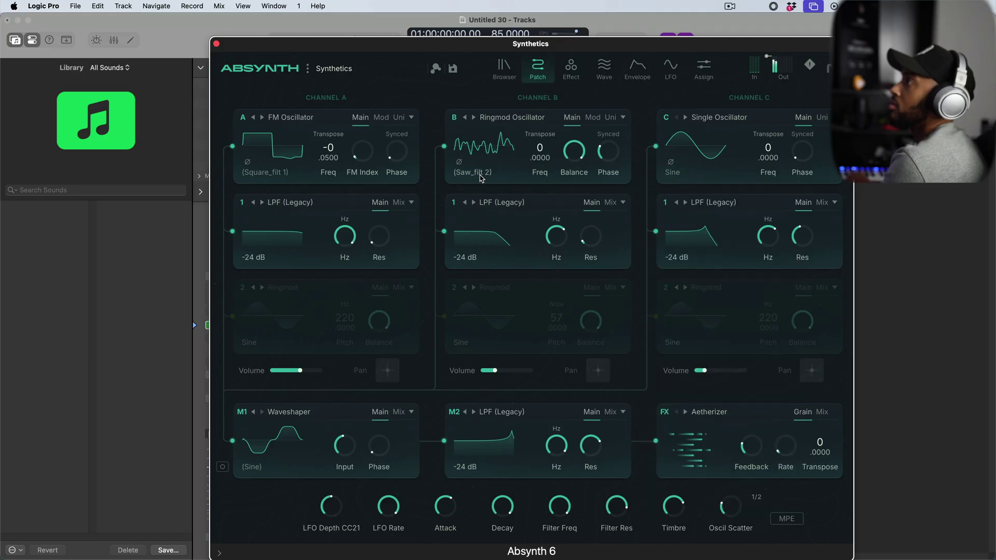
Step: Try the (Sine) waveform on the channel B oscillator and switch back to (Saw_filt 2)
{"action": "left_click", "coordinate": [481, 177]}
{"action": "left_click", "coordinate": [467, 270]}
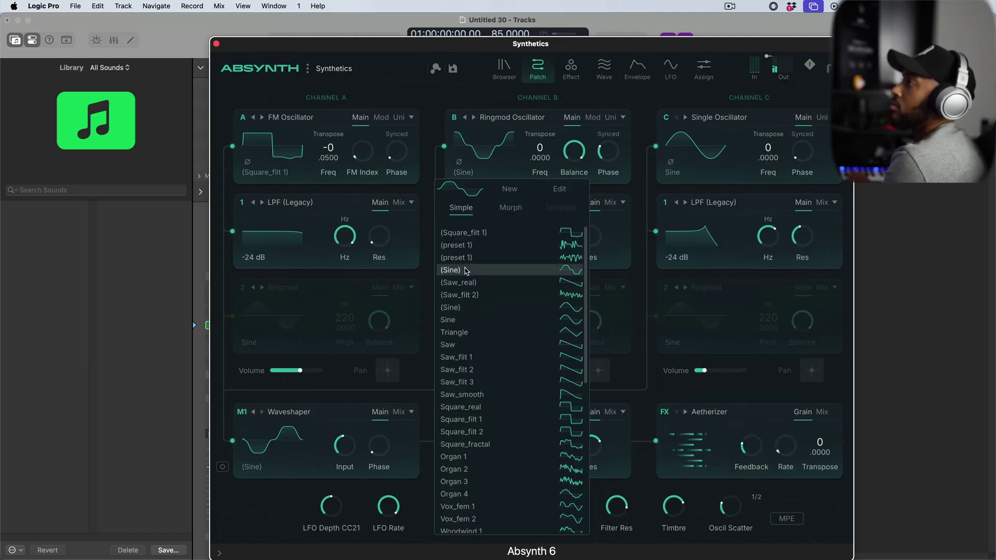
{"action": "left_click", "coordinate": [472, 175]}
{"action": "left_click", "coordinate": [472, 175]}
{"action": "left_click", "coordinate": [501, 296]}
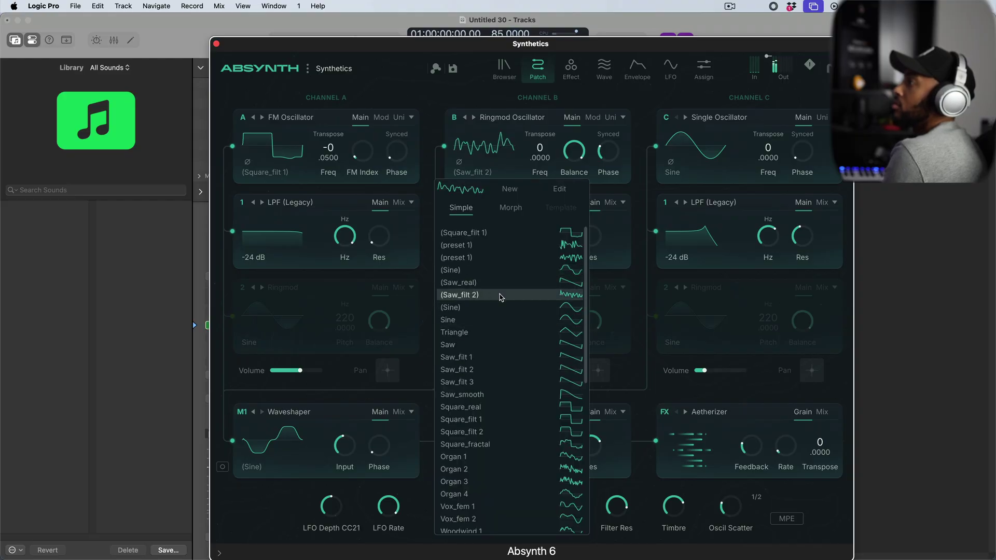
{"action": "left_click", "coordinate": [262, 222]}
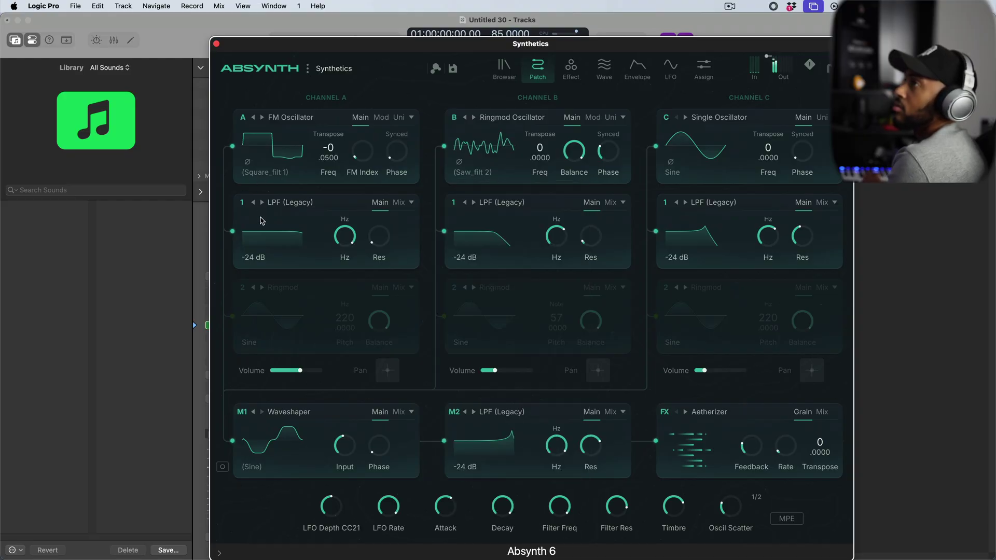
Step: Try the Frac_noise, Additive 2 and Maj triad 2 waveforms on the channel A oscillator and settle on Big chord
{"action": "left_click", "coordinate": [260, 177]}
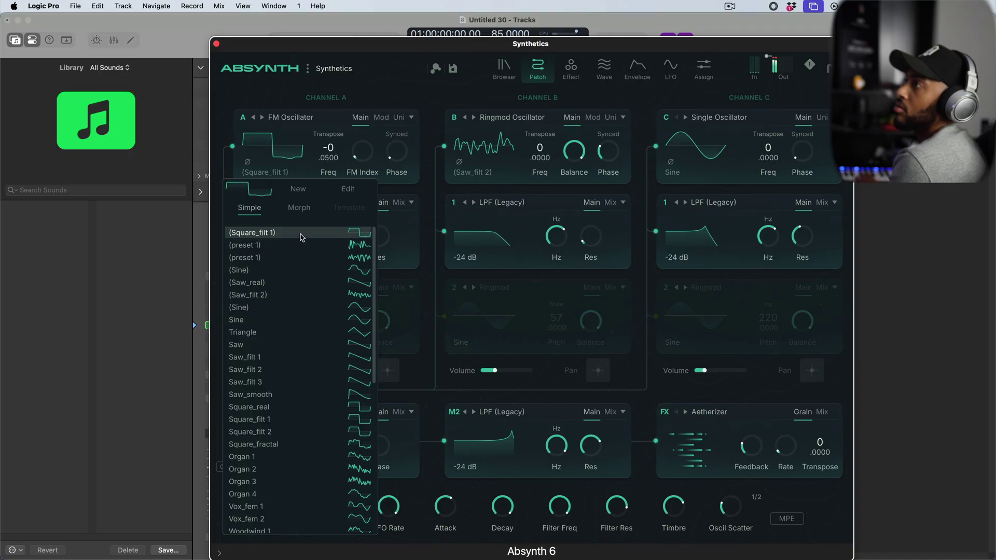
{"action": "scroll", "coordinate": [326, 332], "scroll_direction": "down", "scroll_amount": 5}
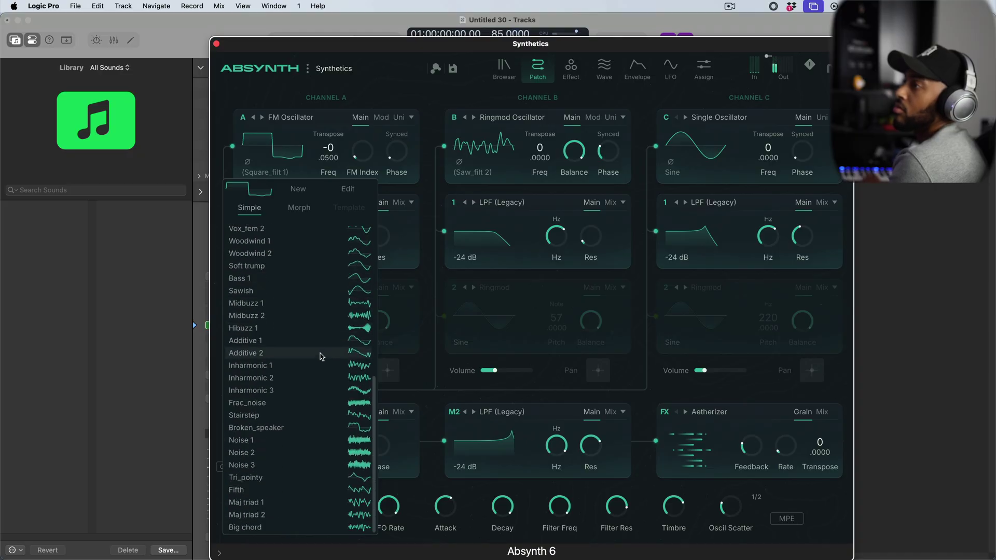
{"action": "left_click", "coordinate": [302, 403]}
{"action": "left_click", "coordinate": [293, 354]}
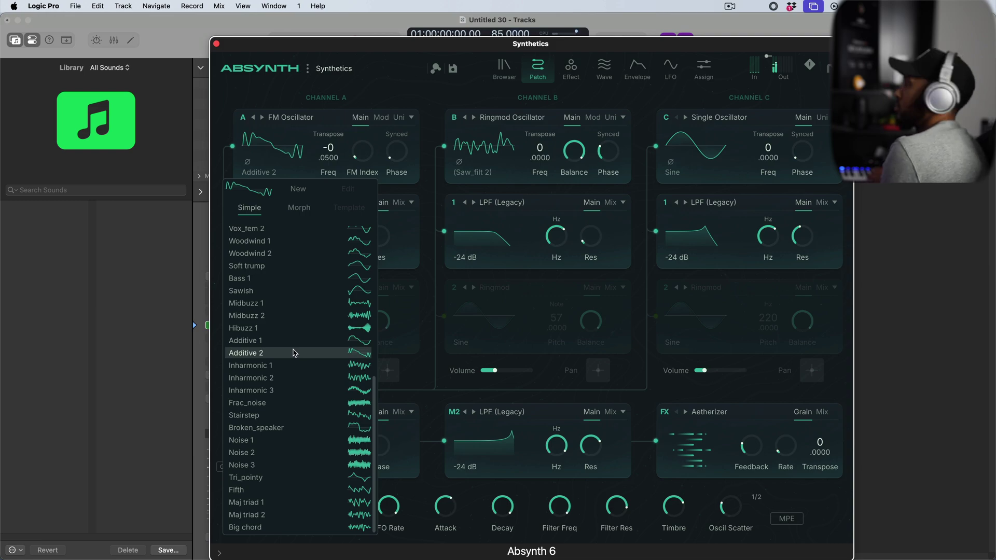
{"action": "left_click", "coordinate": [305, 520]}
{"action": "left_click", "coordinate": [304, 527]}
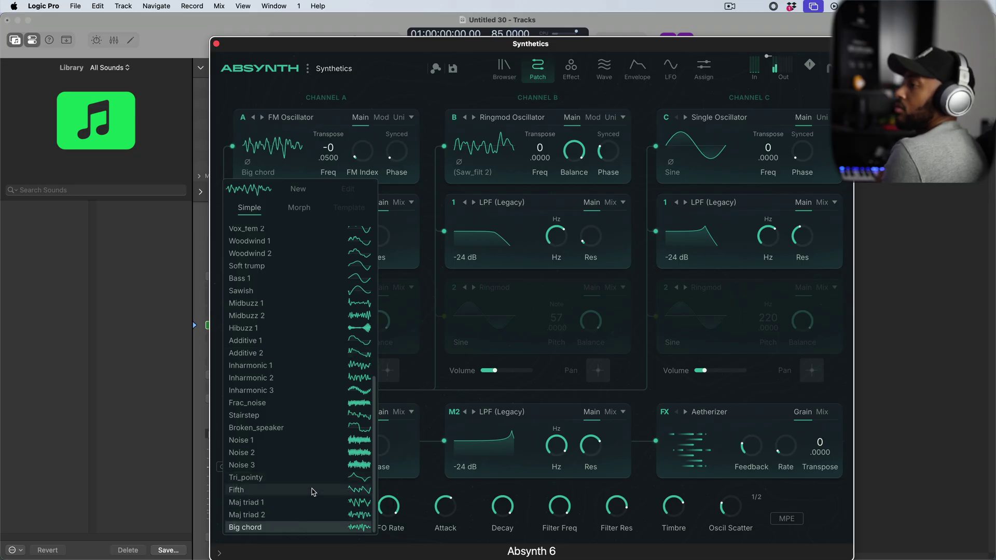
{"action": "left_click", "coordinate": [434, 92]}
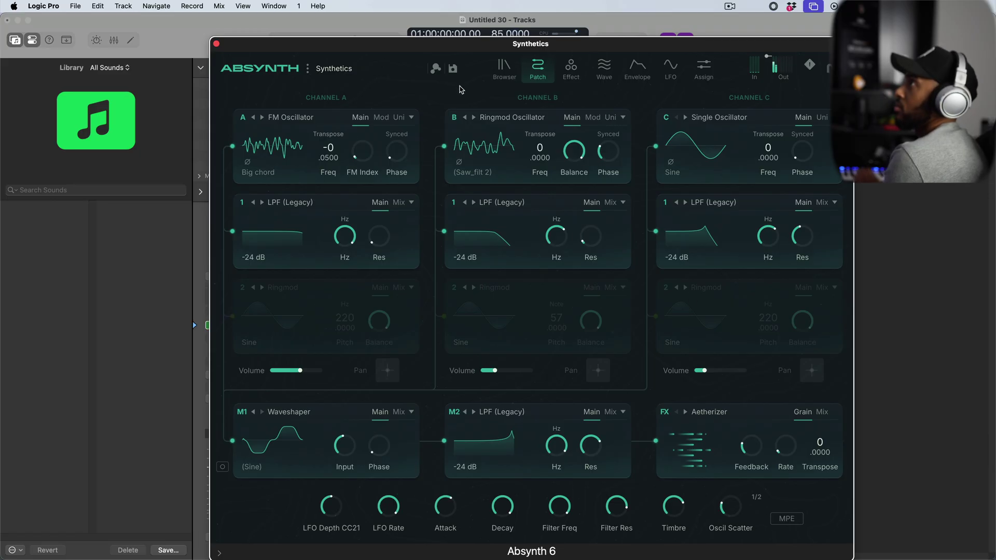
Step: Turn off the Aetherizer effect section of the Synthetics preset
{"action": "left_click", "coordinate": [570, 68]}
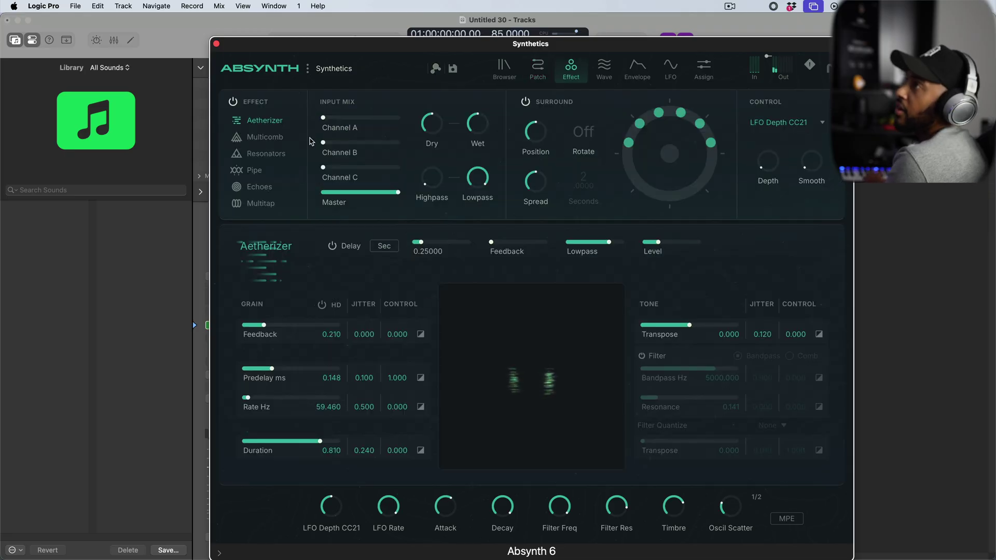
{"action": "left_click", "coordinate": [233, 102]}
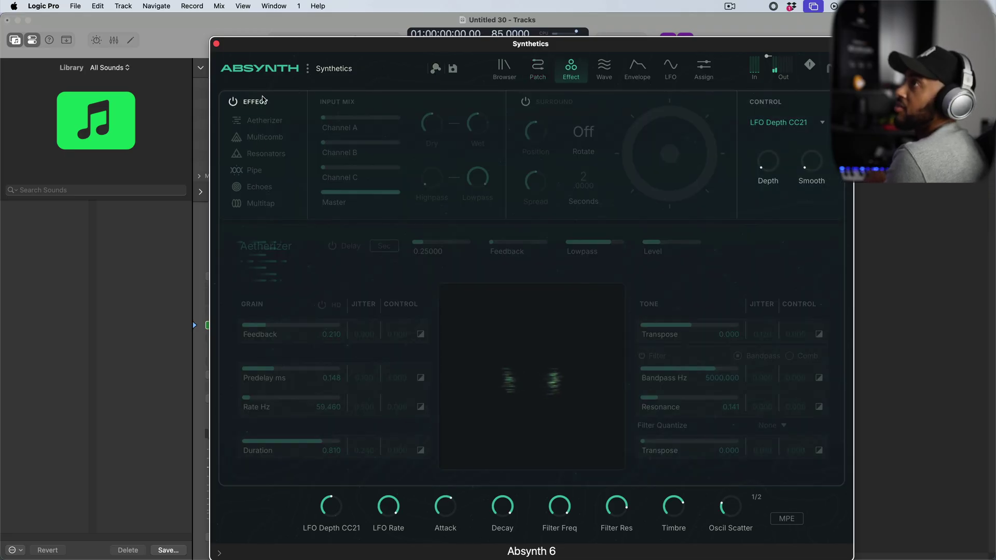
Step: Compare the Synthetics preset with its Aetherizer effect section on and off, leaving the effect turned on
{"action": "left_click", "coordinate": [233, 102]}
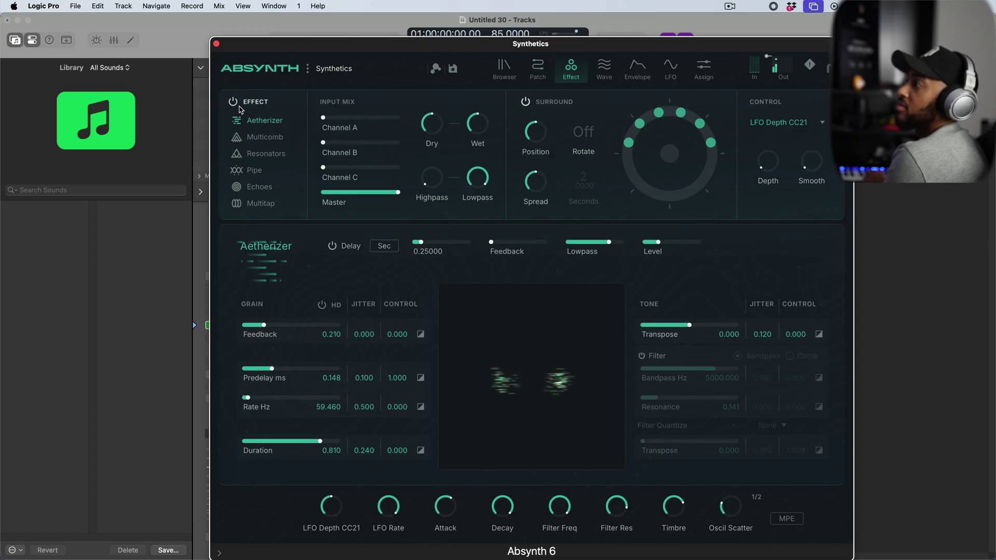
{"action": "left_click", "coordinate": [235, 102]}
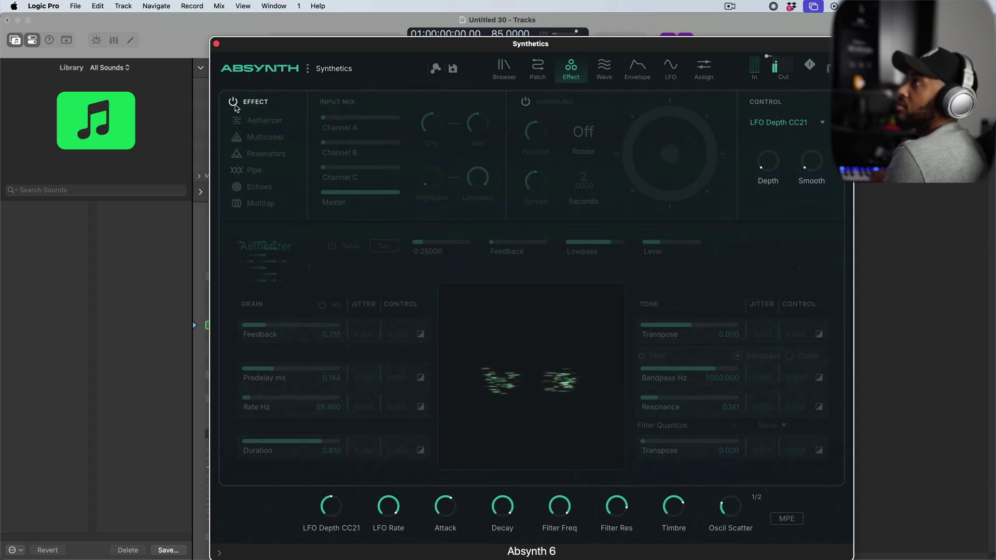
{"action": "left_click", "coordinate": [234, 103]}
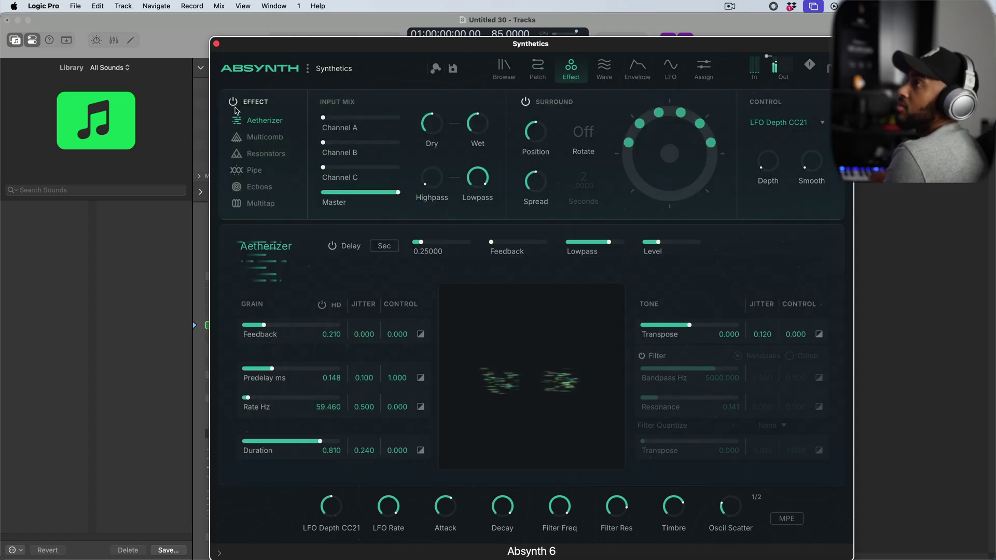
Step: Try the Pipe, Resonators and Echoes effect types on the Synthetics preset and return to Aetherizer
{"action": "left_click", "coordinate": [255, 170]}
{"action": "left_click", "coordinate": [266, 154]}
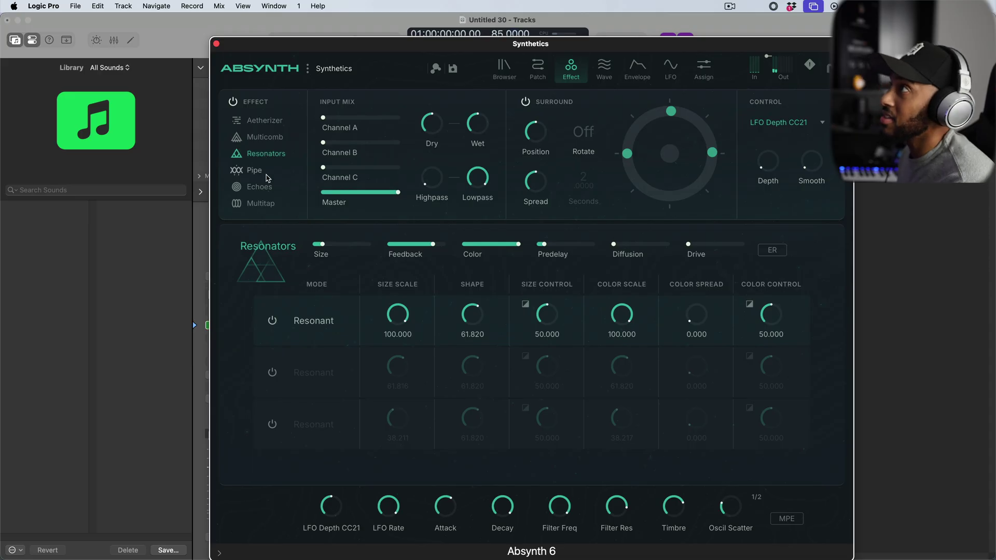
{"action": "mouse_move", "coordinate": [323, 144]}
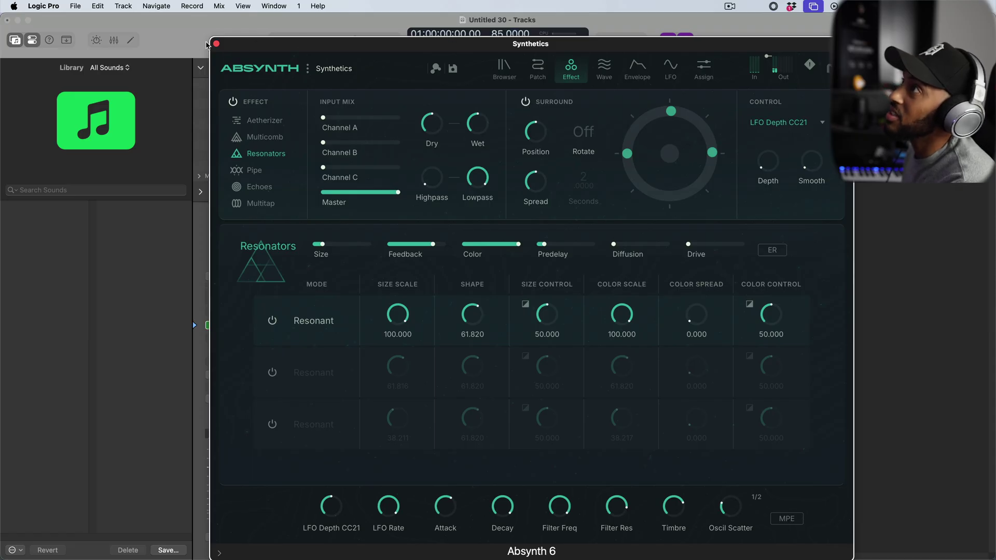
{"action": "left_click", "coordinate": [255, 171]}
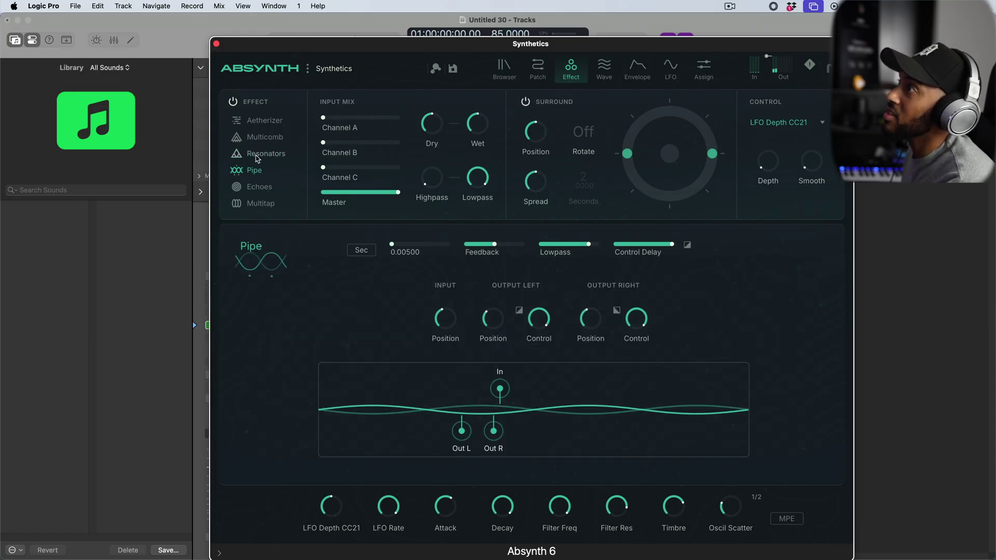
{"action": "left_click", "coordinate": [256, 187]}
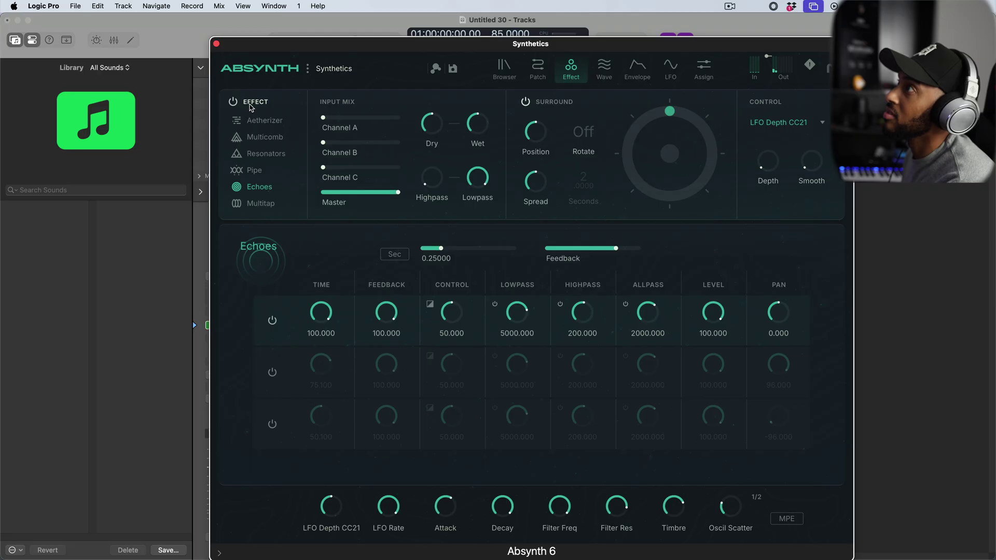
{"action": "left_click", "coordinate": [251, 123]}
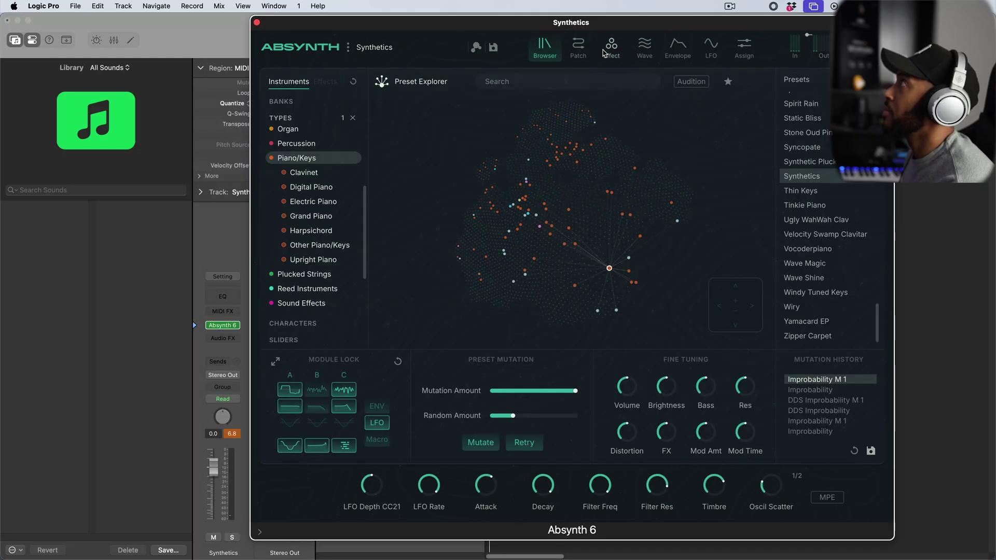
Step: Redraw the first part of the (Square_filt 1) waveform as a straight rising ramp, and view the Oscil C (preset 1) and Waveshape M1 (Sine) waveforms
{"action": "left_click", "coordinate": [612, 51]}
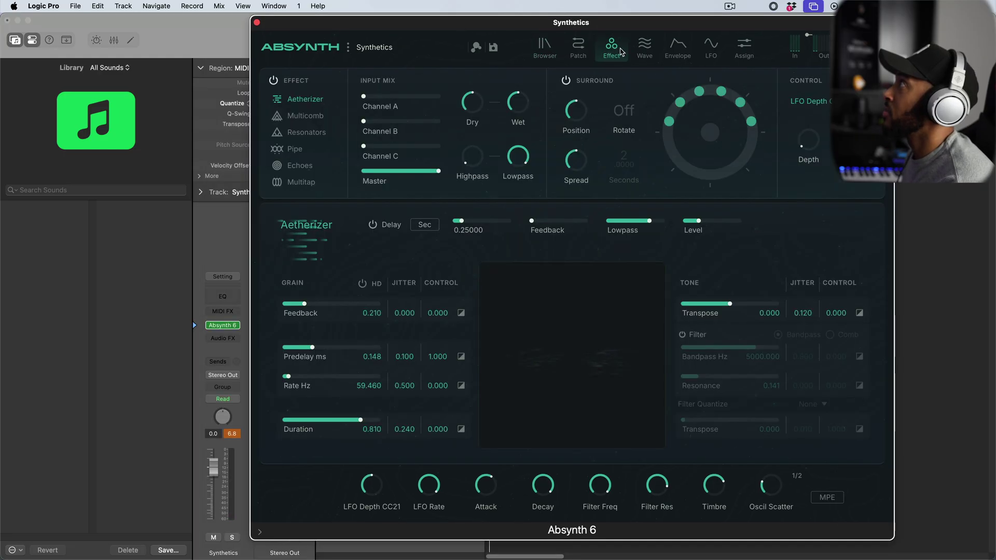
{"action": "left_click", "coordinate": [646, 53]}
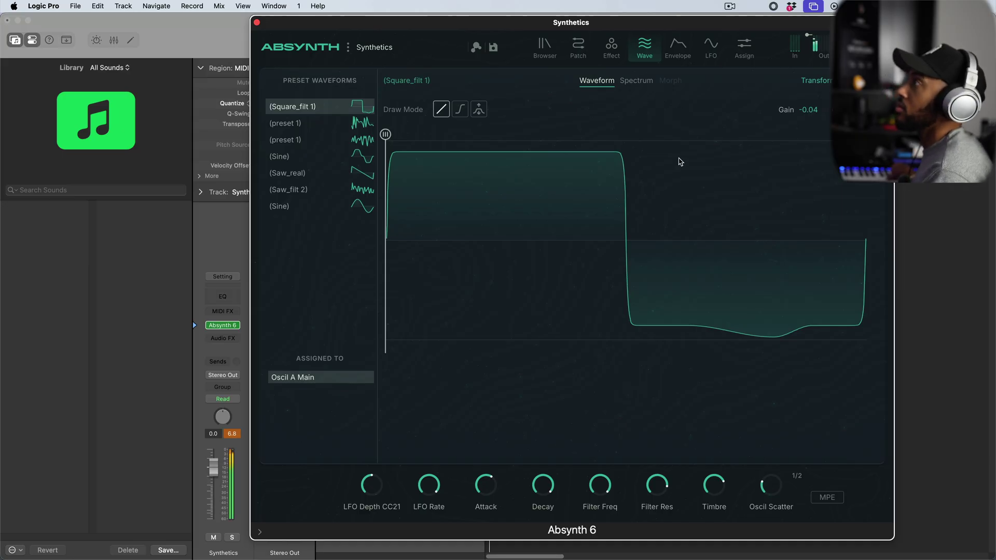
{"action": "mouse_move", "coordinate": [638, 203]}
{"action": "left_mouse_down"}
{"action": "mouse_move", "coordinate": [718, 204]}
{"action": "mouse_move", "coordinate": [716, 134]}
{"action": "mouse_move", "coordinate": [703, 127]}
{"action": "left_mouse_up"}
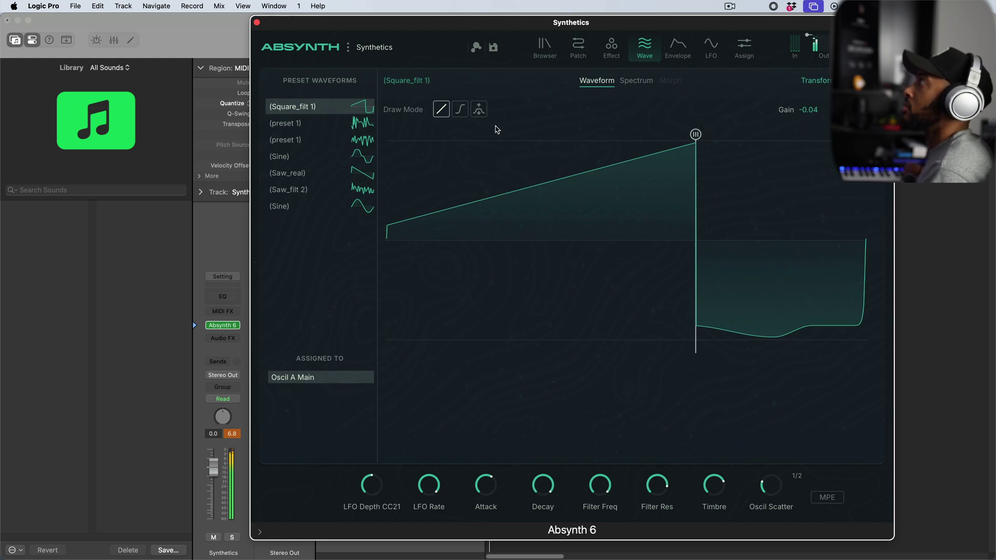
{"action": "left_click", "coordinate": [316, 144]}
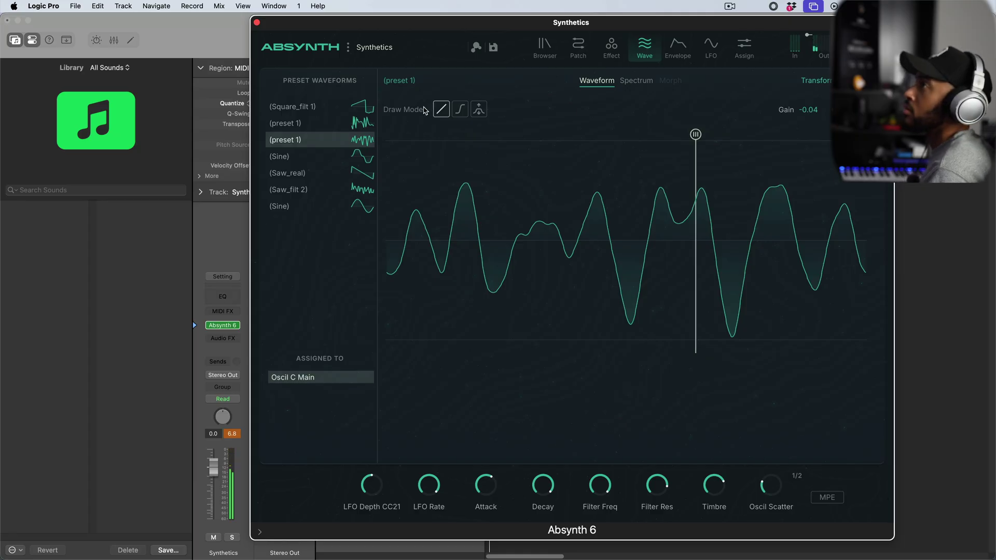
{"action": "left_click", "coordinate": [292, 158]}
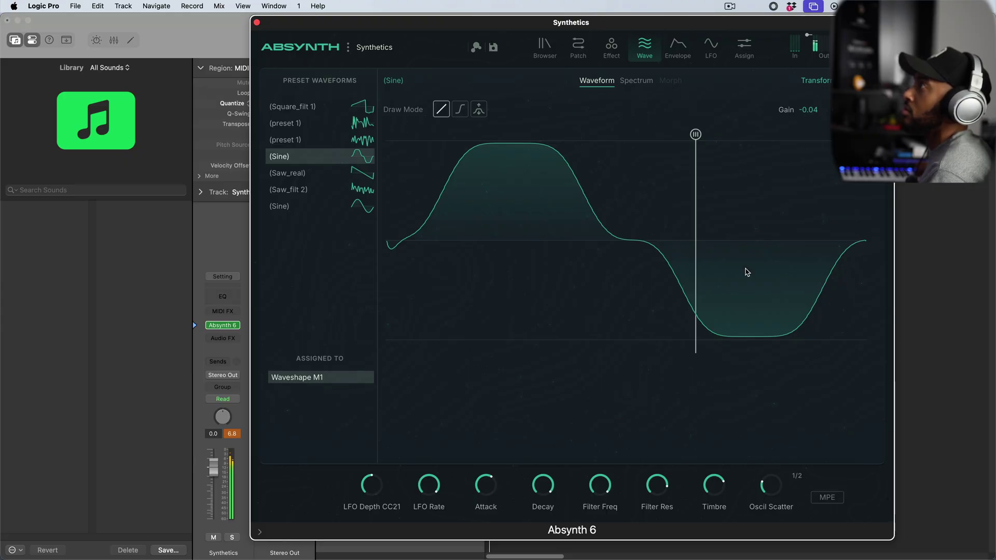
Step: Move the Oscil B Amp envelope's peak breakpoint to about 2.36 s and -9.4 dB, and reshape the Oscil C Amp envelope's rise and fall
{"action": "left_click", "coordinate": [678, 52]}
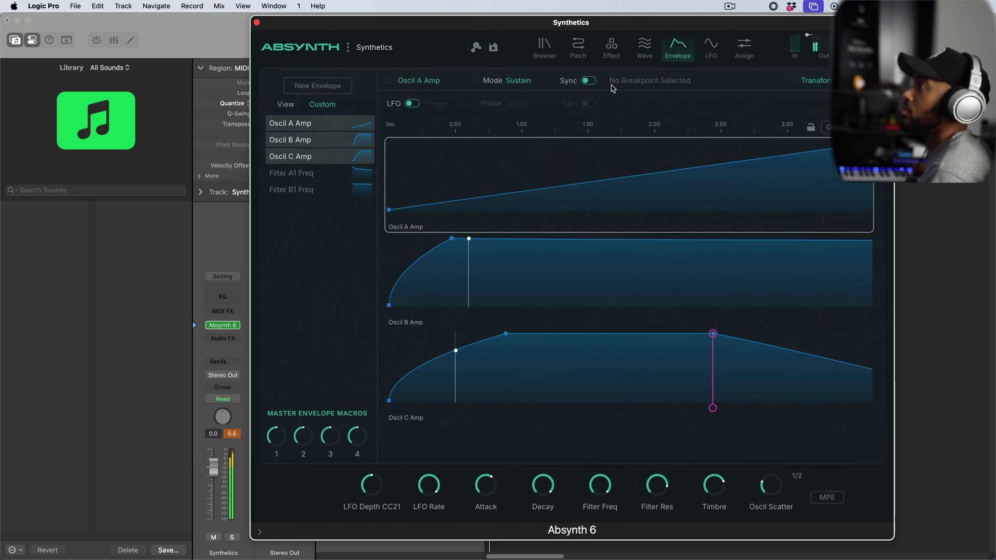
{"action": "left_click_drag", "start_coordinate": [452, 238], "coordinate": [703, 283]}
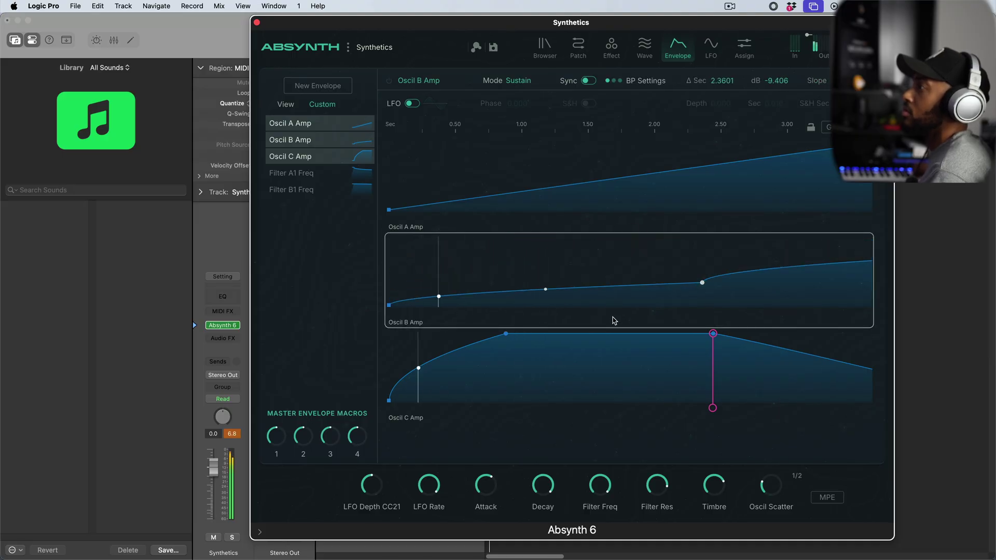
{"action": "left_click_drag", "start_coordinate": [503, 340], "coordinate": [349, 507]}
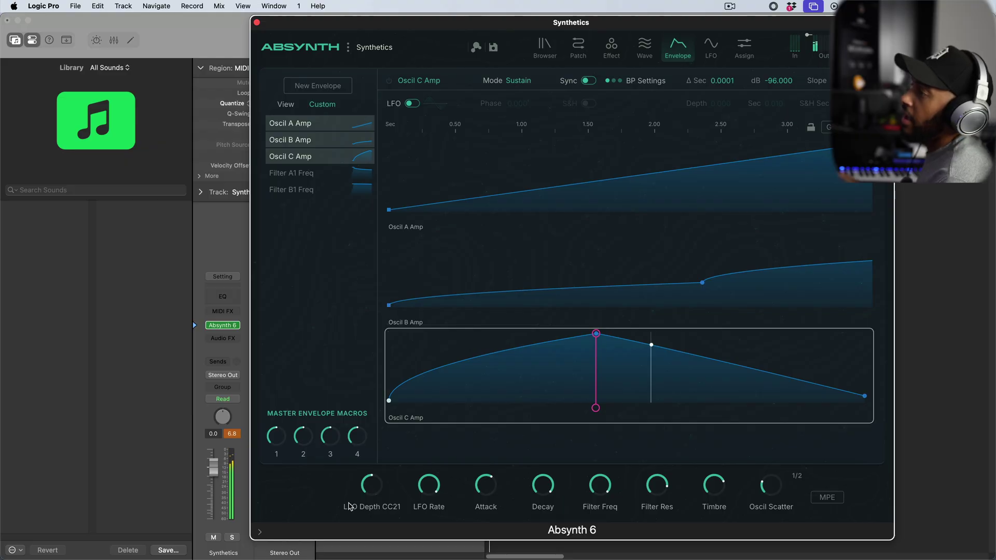
Step: Mutate the Synthetics preset and return to the preset browser
{"action": "left_click", "coordinate": [476, 48]}
{"action": "left_click", "coordinate": [545, 48]}
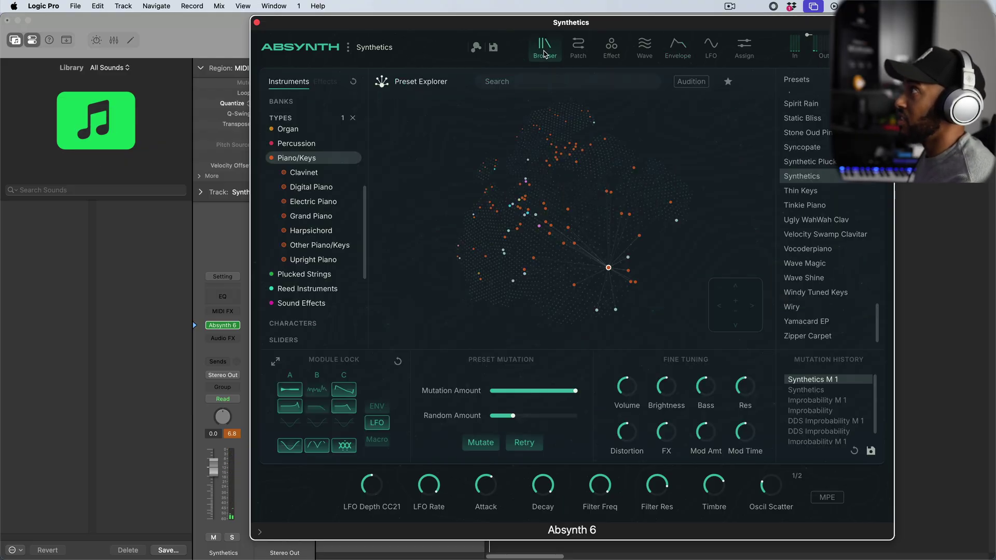
Step: Replace the Piano/Keys type filter with Synth Pad and load the X-Winter preset
{"action": "left_click", "coordinate": [313, 163]}
{"action": "scroll", "coordinate": [313, 164], "scroll_direction": "up", "scroll_amount": 3}
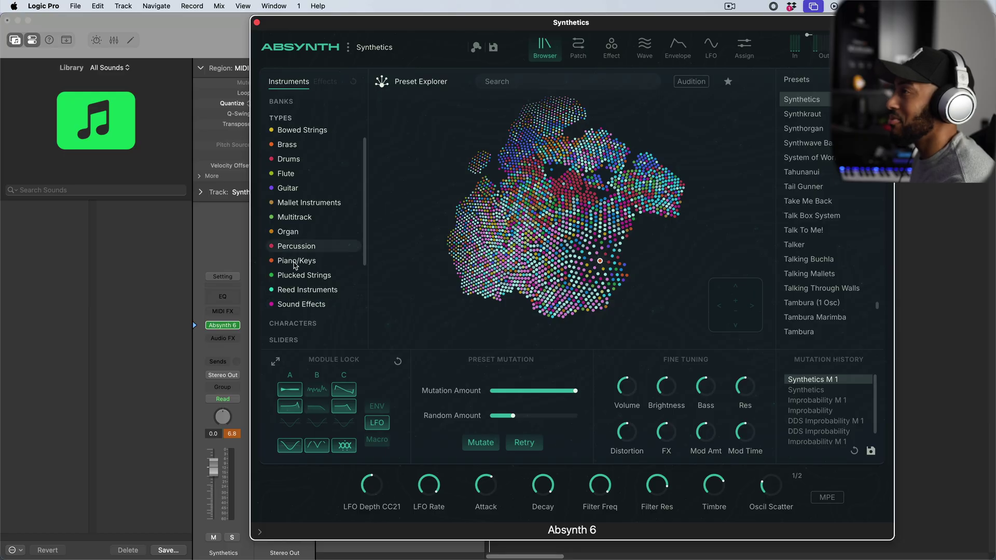
{"action": "scroll", "coordinate": [300, 294], "scroll_direction": "down", "scroll_amount": 3}
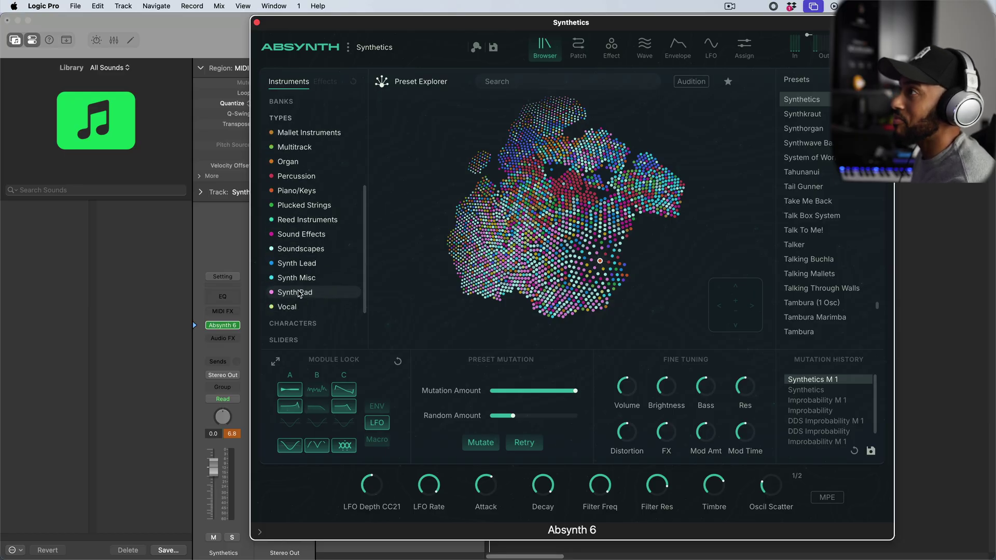
{"action": "left_click", "coordinate": [300, 293]}
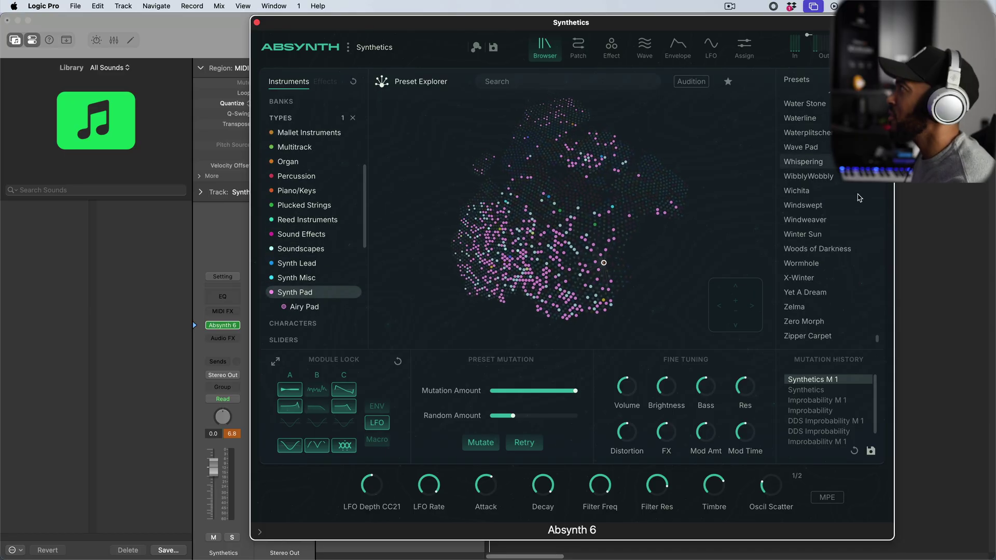
{"action": "left_click", "coordinate": [828, 279]}
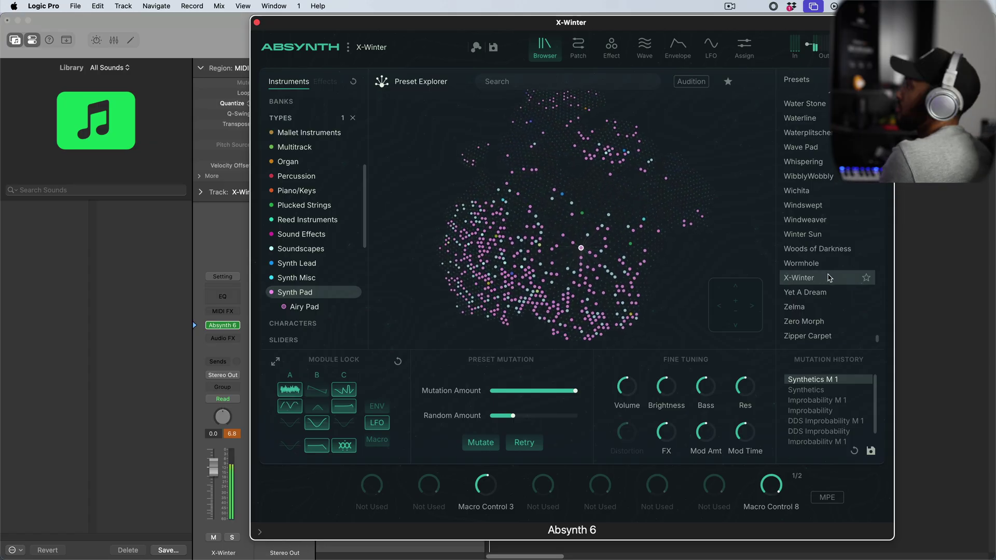
Step: Stretch the second decay of X-Winter's Oscil A Amp envelope to about 1.38 s, and lower the Oscil C Amp sustain breakpoint
{"action": "left_click", "coordinate": [678, 48]}
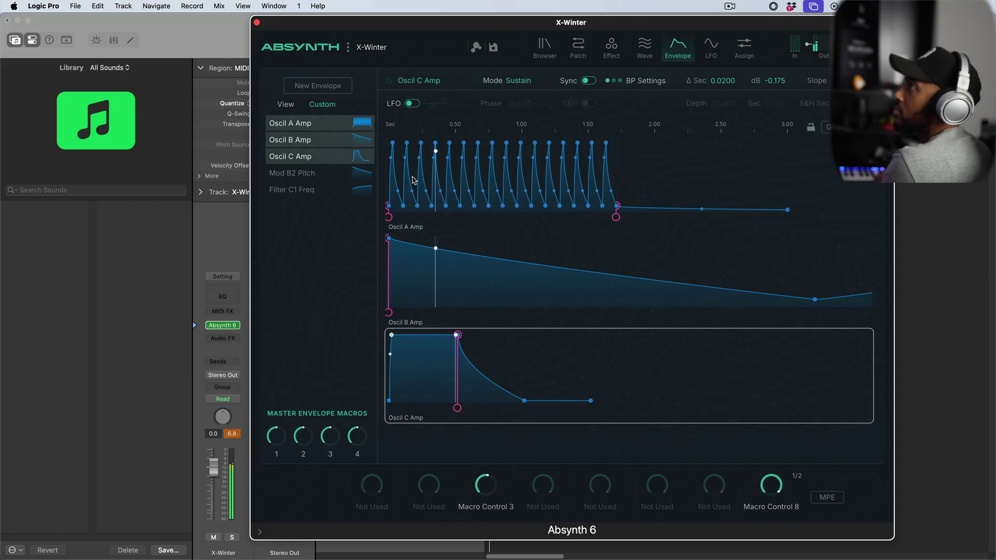
{"action": "left_click_drag", "start_coordinate": [415, 195], "coordinate": [589, 218]}
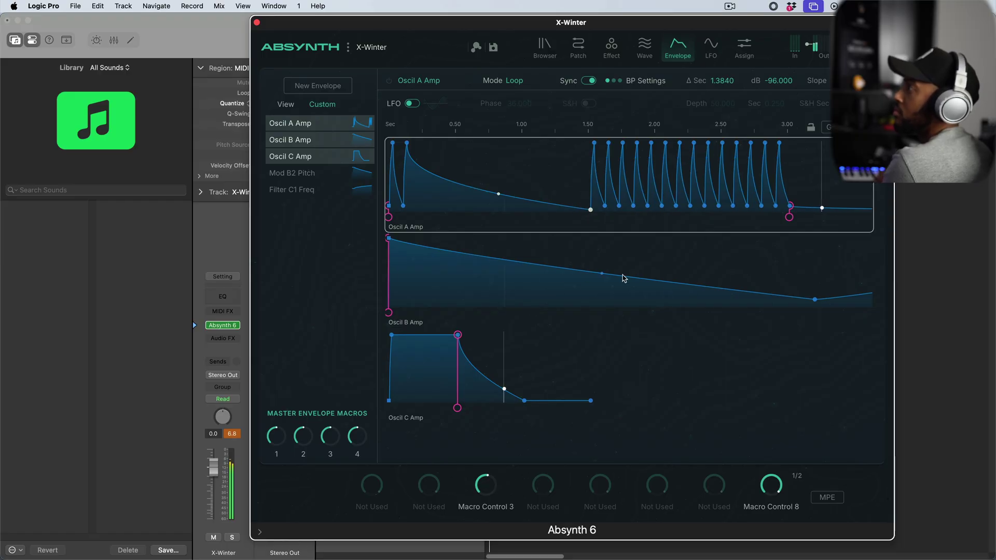
{"action": "left_click_drag", "start_coordinate": [458, 335], "coordinate": [461, 401]}
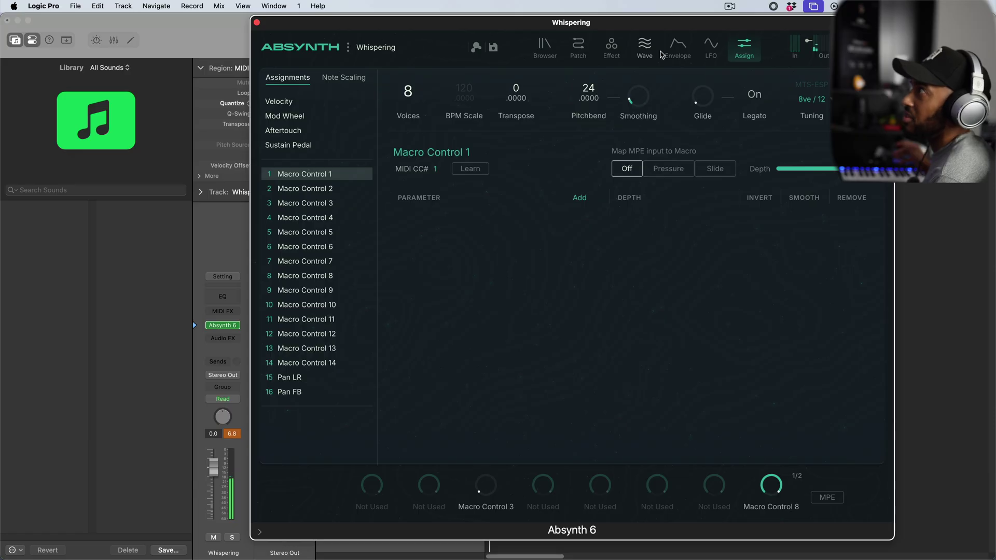
Step: View the Whispering preset's envelopes and switch its effect type to Echoes
{"action": "left_click", "coordinate": [665, 57]}
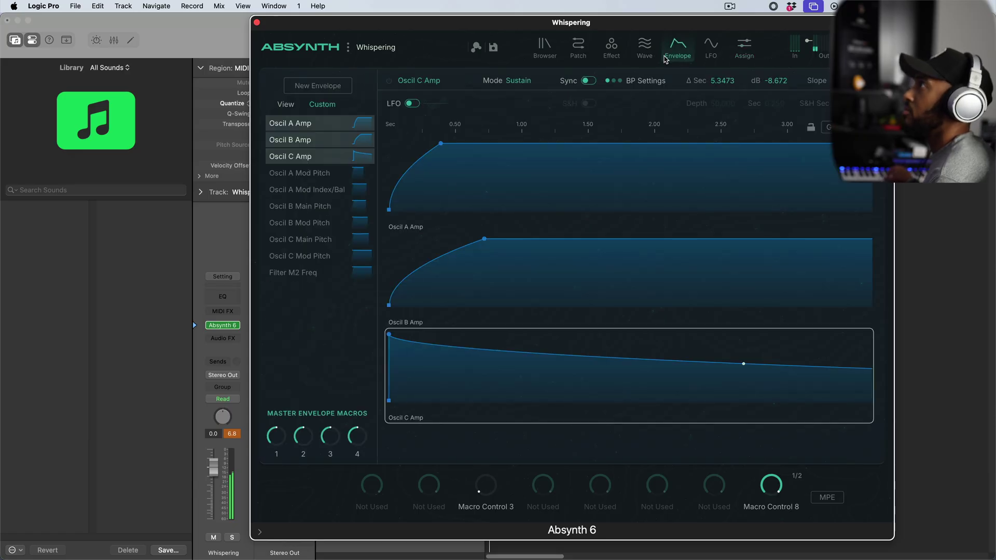
{"action": "left_click", "coordinate": [611, 47]}
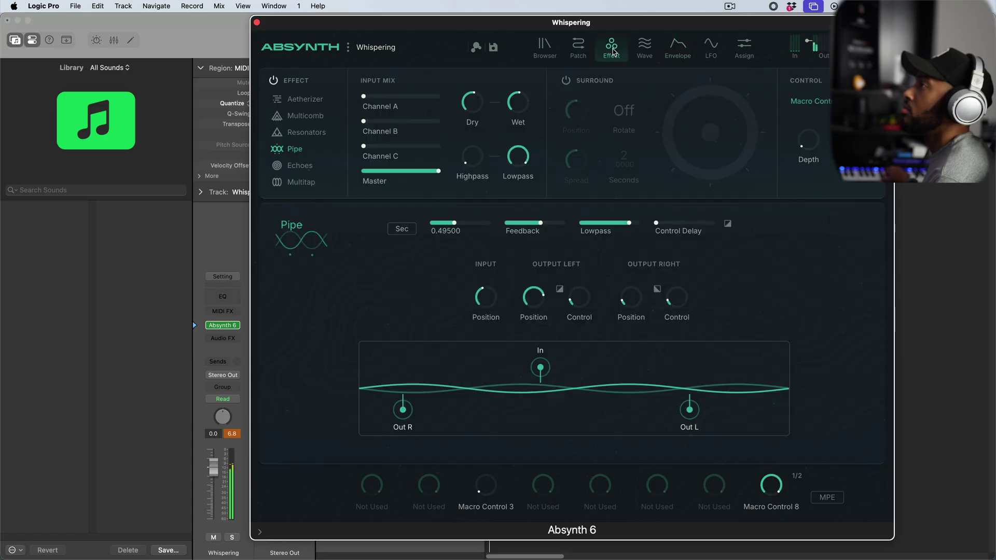
{"action": "left_click", "coordinate": [287, 165]}
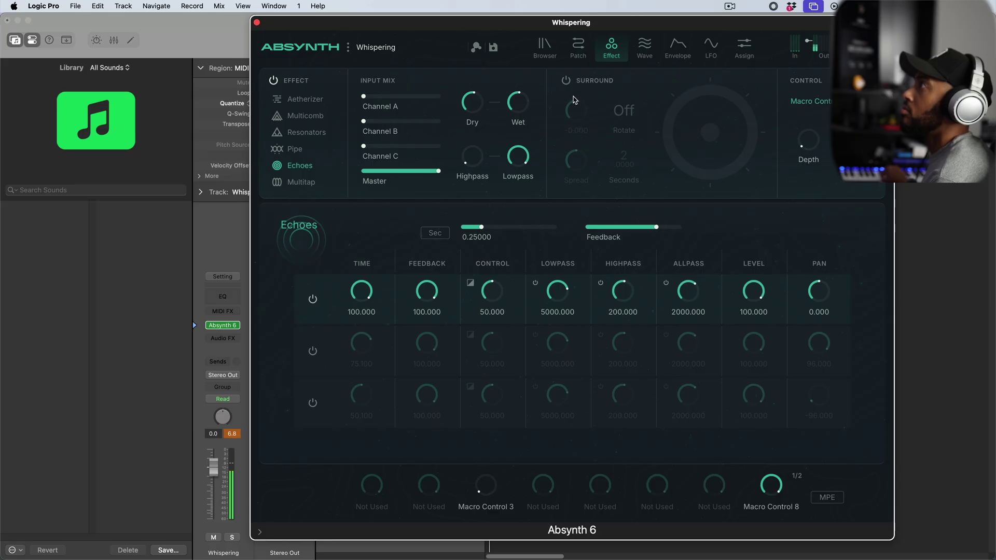
Step: Turn on the effect's surround section with rotation enabled, and raise its Spread
{"action": "left_click", "coordinate": [566, 82]}
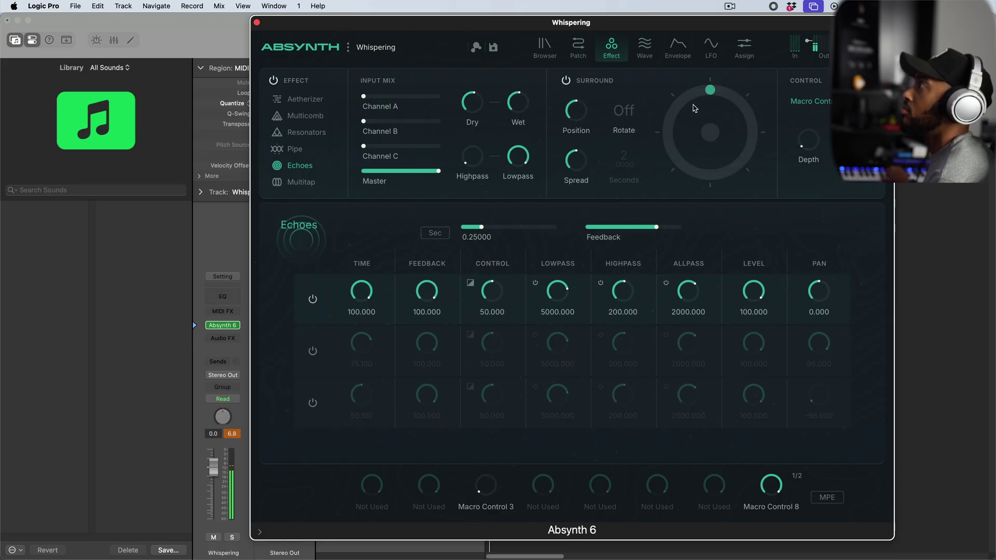
{"action": "left_click", "coordinate": [640, 122]}
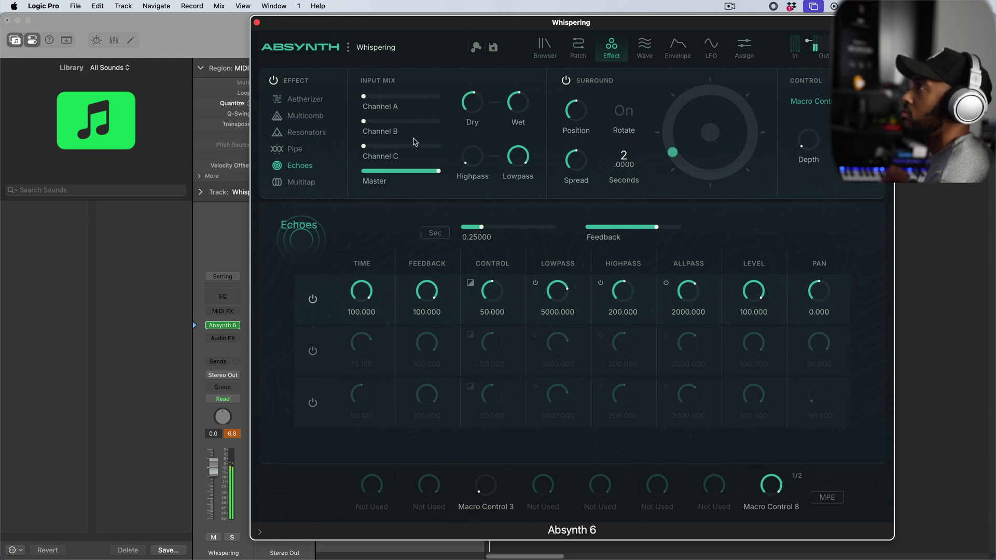
{"action": "left_click_drag", "start_coordinate": [576, 160], "coordinate": [575, 140]}
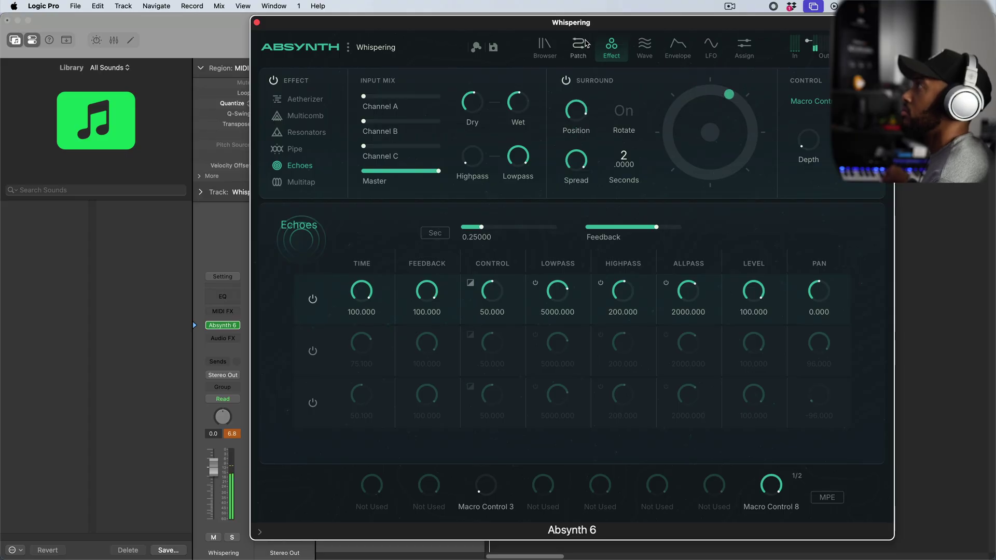
Step: Set the Whispering preset's effect type back to Pipe and turn off surround
{"action": "left_click", "coordinate": [307, 152]}
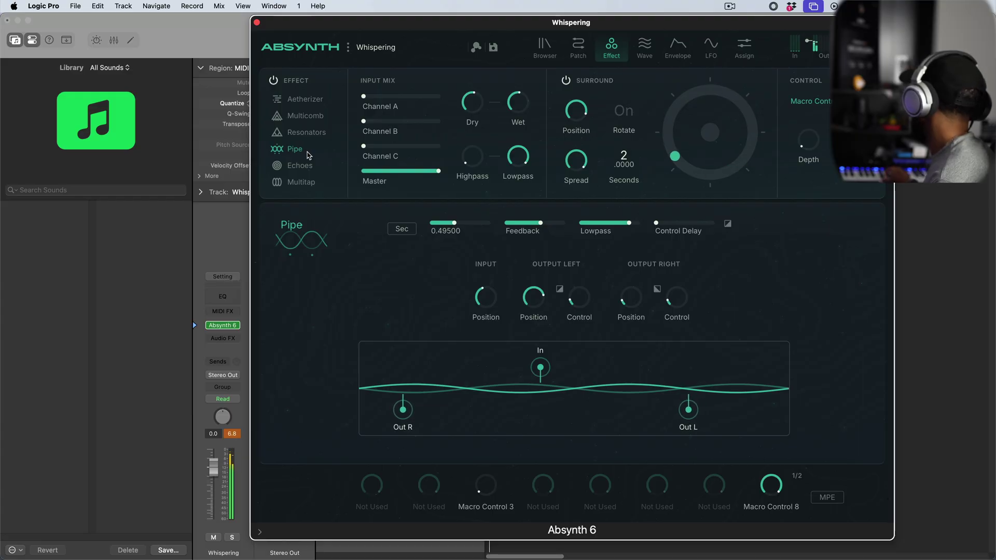
{"action": "mouse_move", "coordinate": [473, 97]}
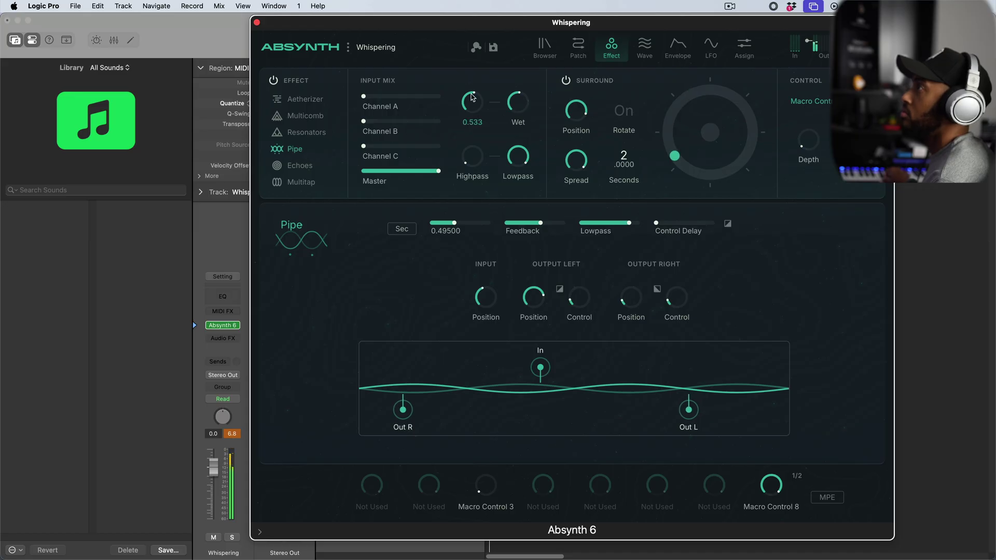
{"action": "left_click", "coordinate": [566, 81]}
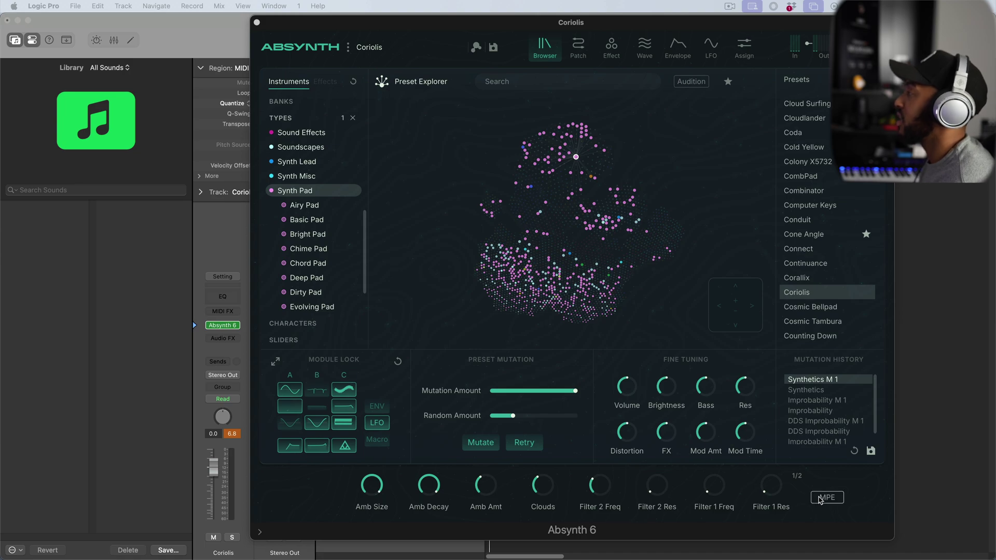
Step: Turn on MPE for the Coriolis preset and clear the Synth Pad type filter
{"action": "left_click", "coordinate": [821, 500]}
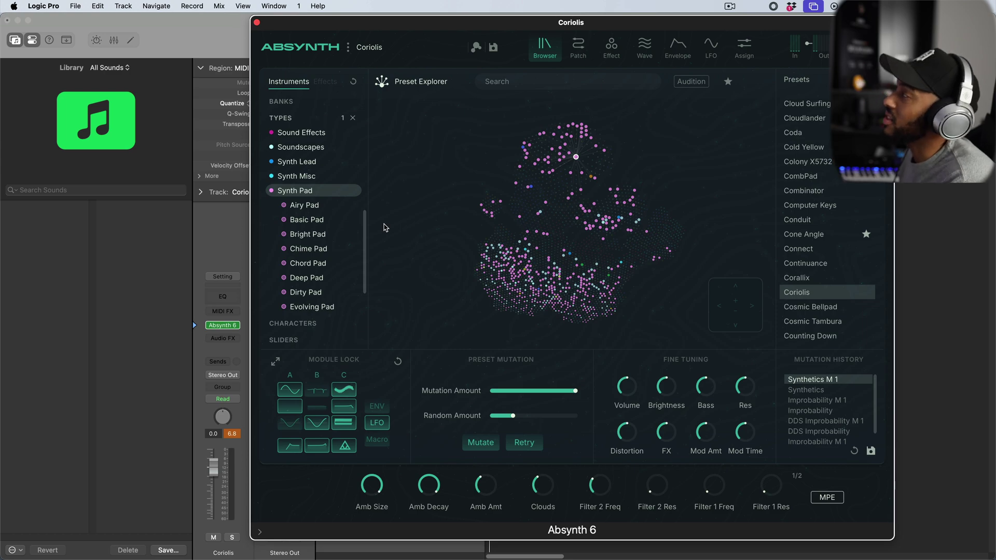
{"action": "left_click", "coordinate": [354, 120]}
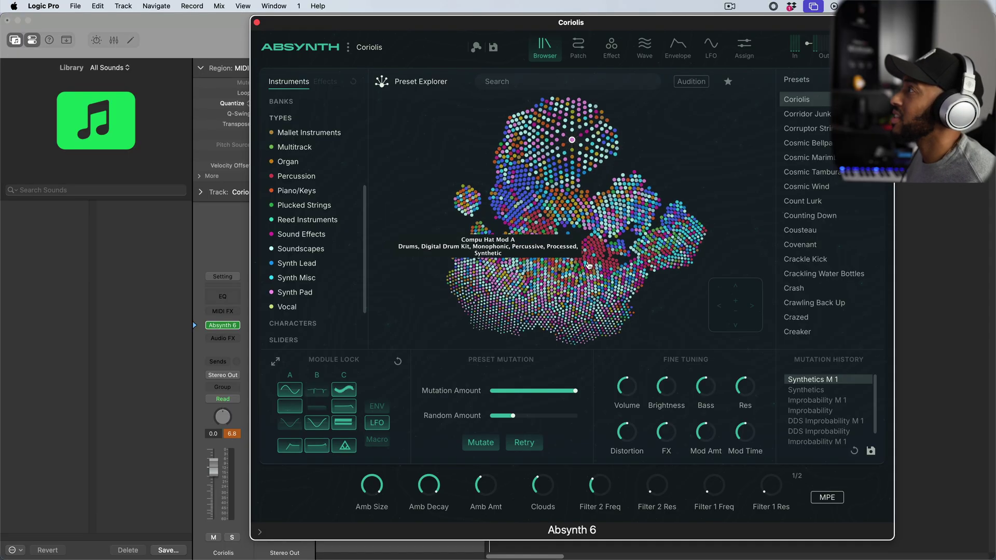
Step: Browse the preset list and load the 808 Kick, Harder Kick and Gigantopithecus presets from the map in turn
{"action": "scroll", "coordinate": [822, 195], "scroll_direction": "down", "scroll_amount": 10}
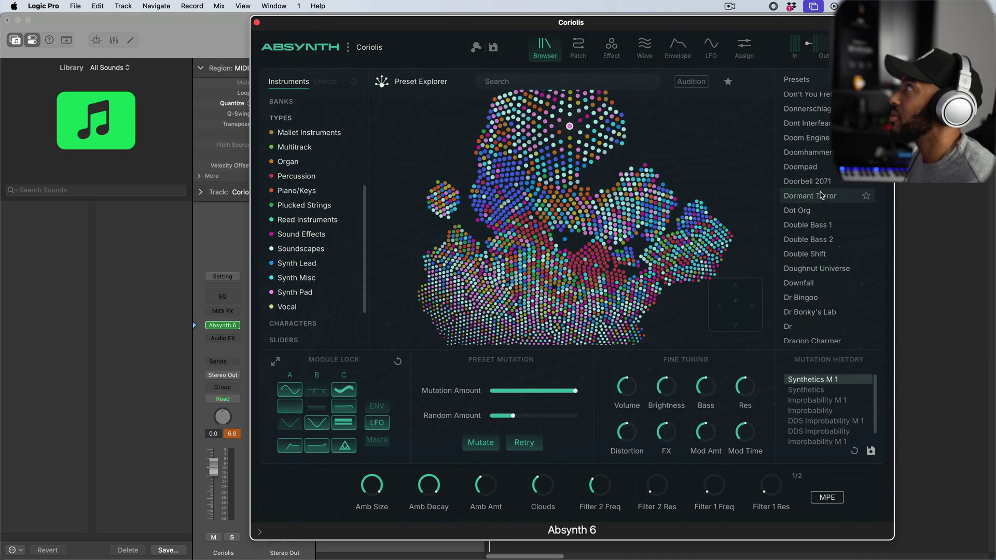
{"action": "scroll", "coordinate": [821, 196], "scroll_direction": "up", "scroll_amount": 15}
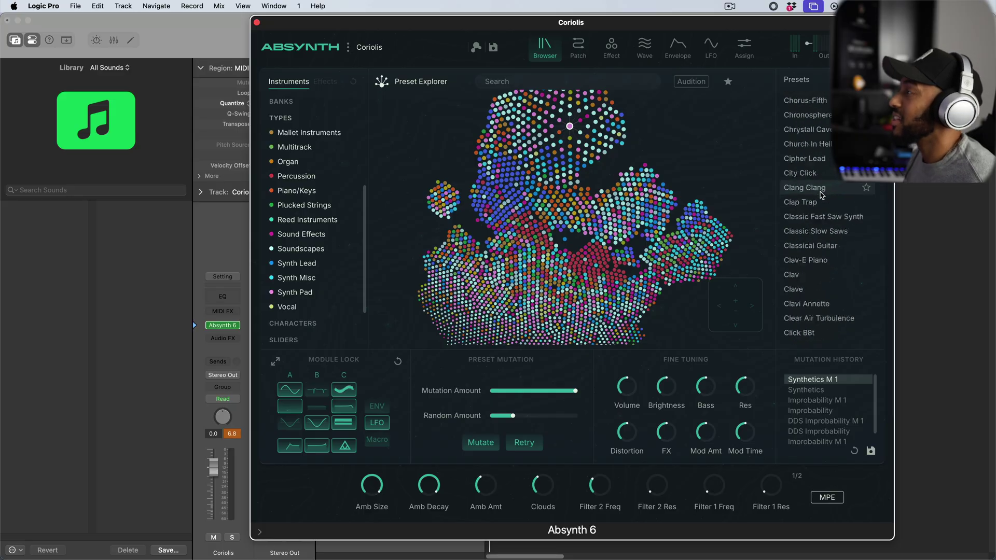
{"action": "left_click", "coordinate": [543, 232]}
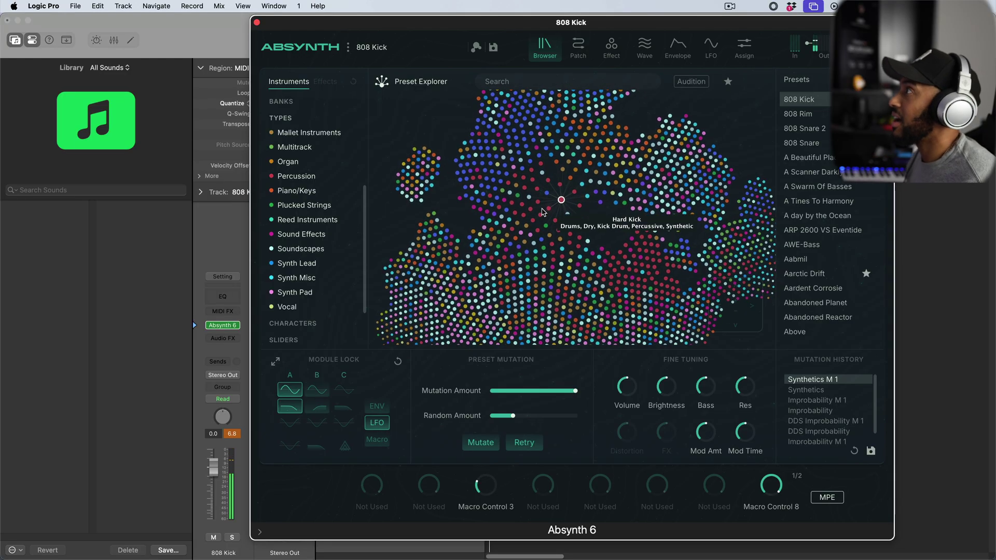
{"action": "left_click", "coordinate": [539, 204]}
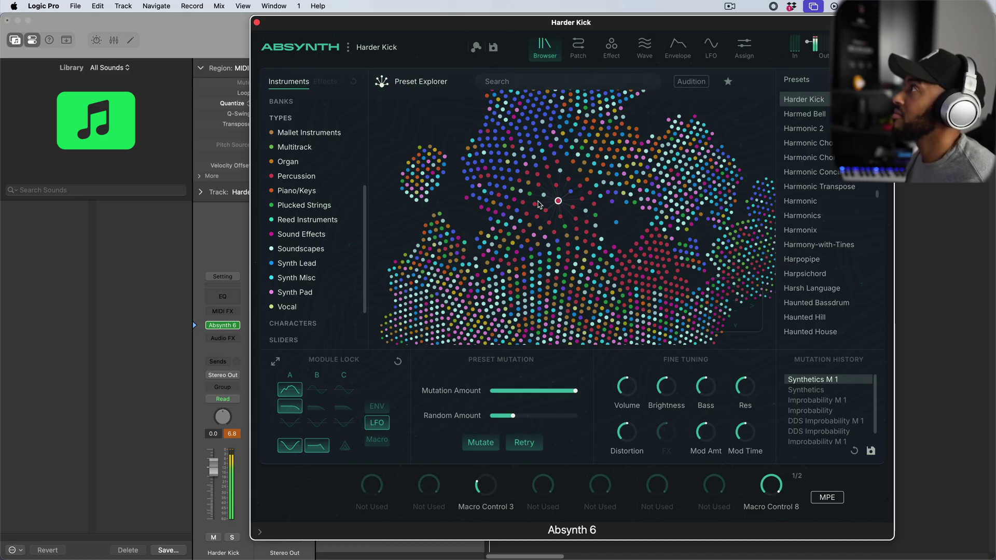
{"action": "left_click", "coordinate": [536, 167]}
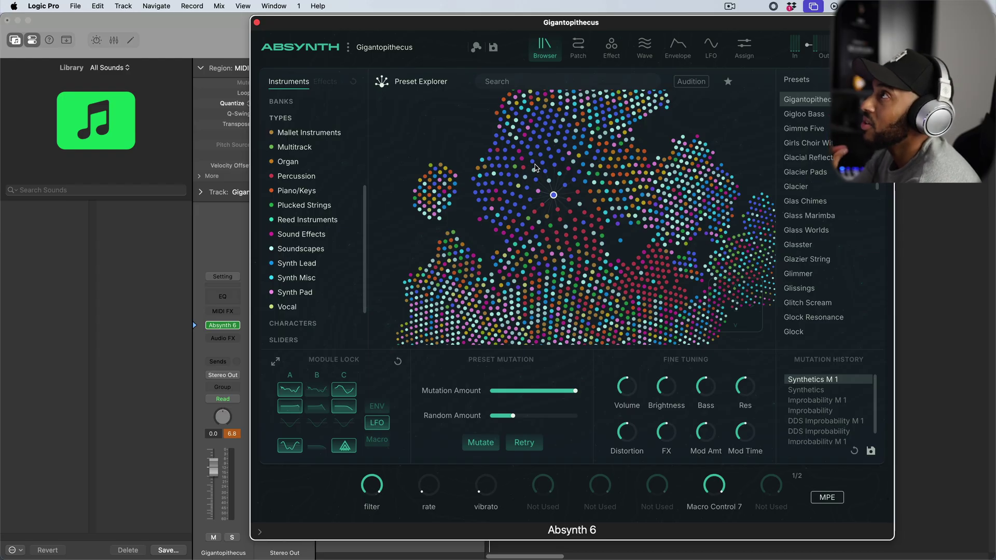
Step: Switch to the Next Chapter project in Logic Pro and mute the Bell, 808, 25 B | C, Cymbal Transition and DDS Tag tracks
{"action": "left_click", "coordinate": [77, 9]}
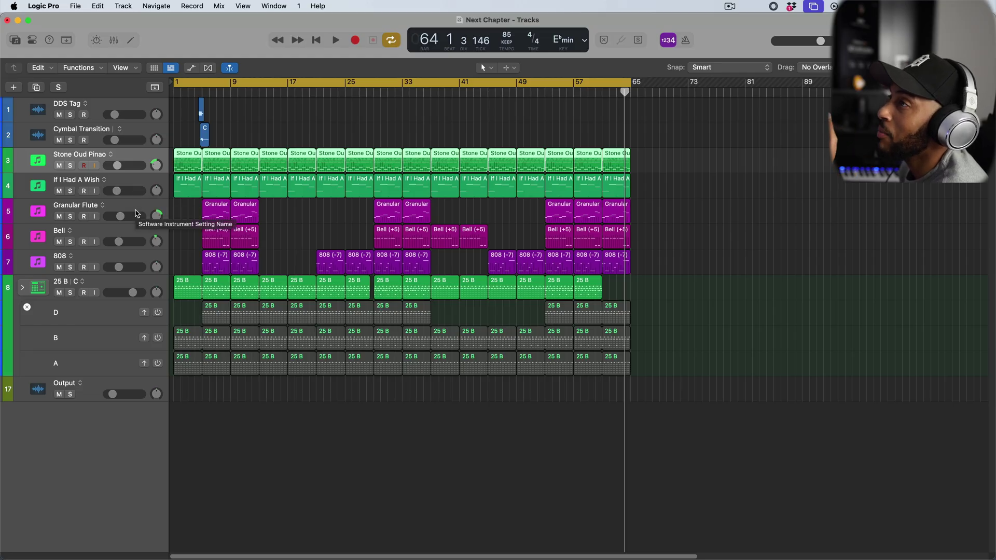
{"action": "left_click", "coordinate": [81, 242]}
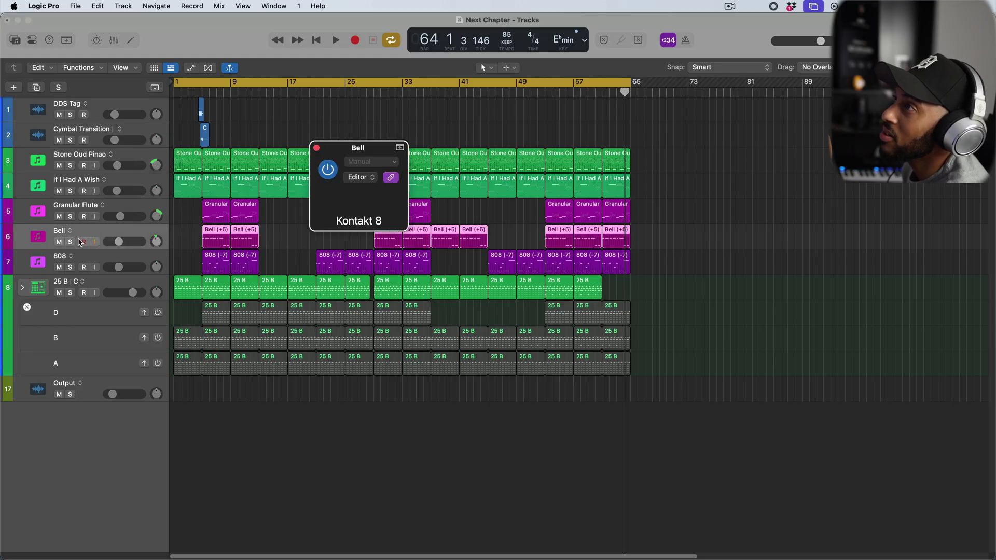
{"action": "left_click", "coordinate": [59, 242]}
{"action": "left_click", "coordinate": [59, 267]}
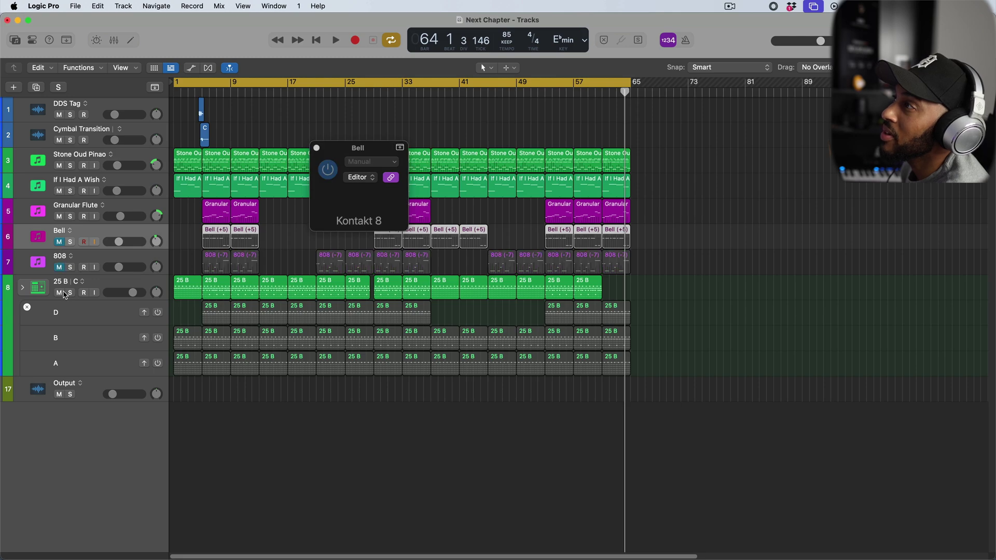
{"action": "left_click", "coordinate": [61, 293]}
{"action": "left_click", "coordinate": [59, 141]}
{"action": "left_click", "coordinate": [59, 114]}
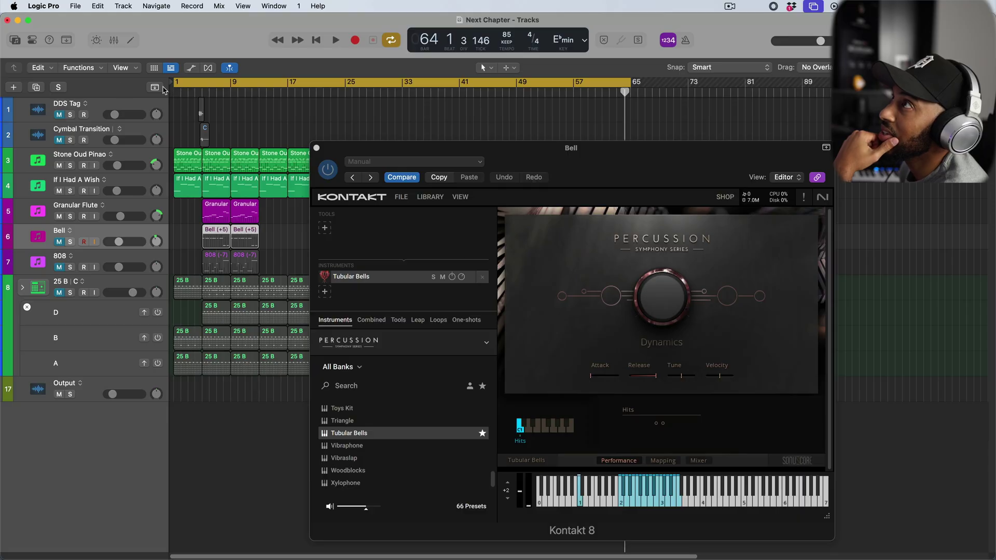
Step: Play the Next Chapter arrangement from bar 5 with the Bell track's Kontakt 8 window closed
{"action": "left_click", "coordinate": [203, 93]}
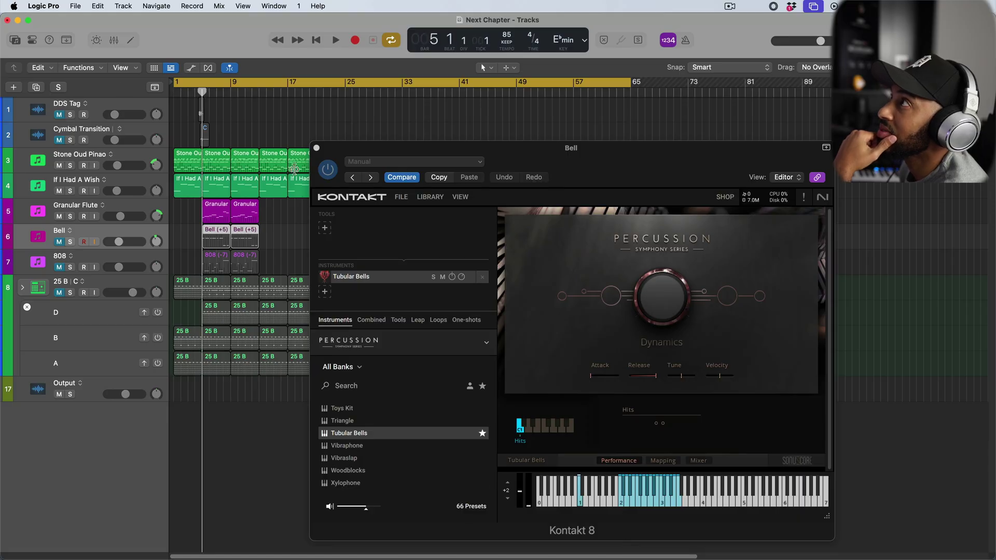
{"action": "left_click", "coordinate": [317, 149]}
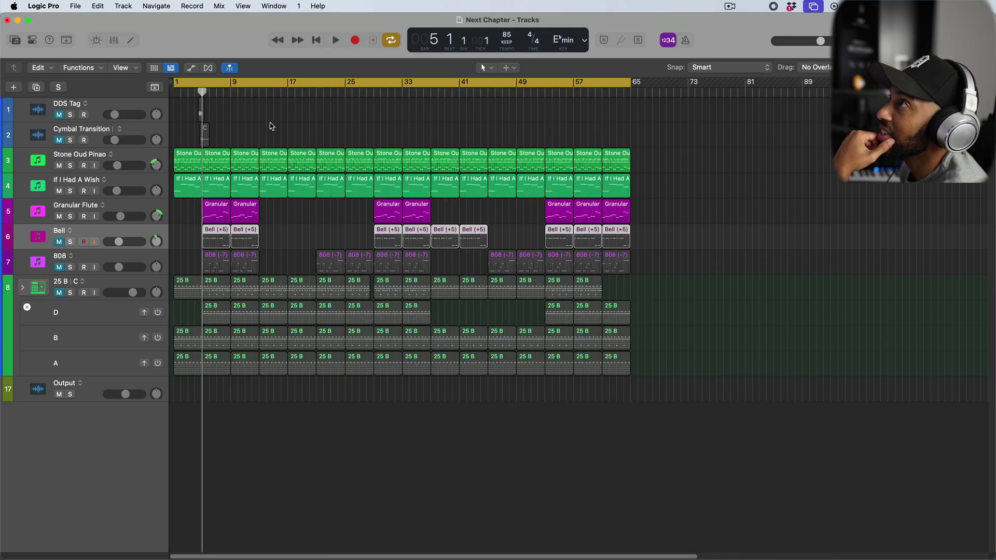
{"action": "left_click", "coordinate": [317, 45]}
{"action": "left_click", "coordinate": [335, 45]}
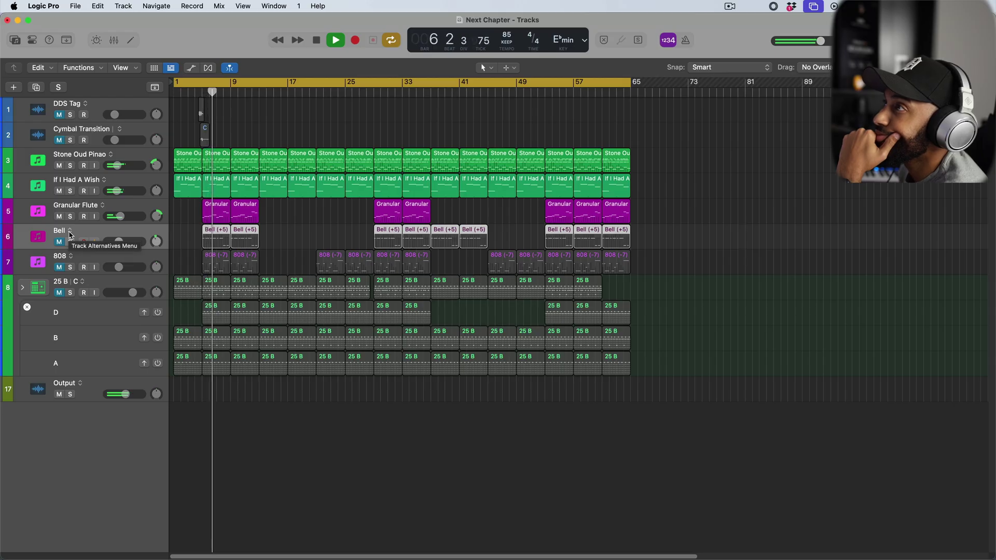
Step: Unmute the 25 B | C, 808 and Bell tracks during playback and stop the song
{"action": "left_click", "coordinate": [59, 292]}
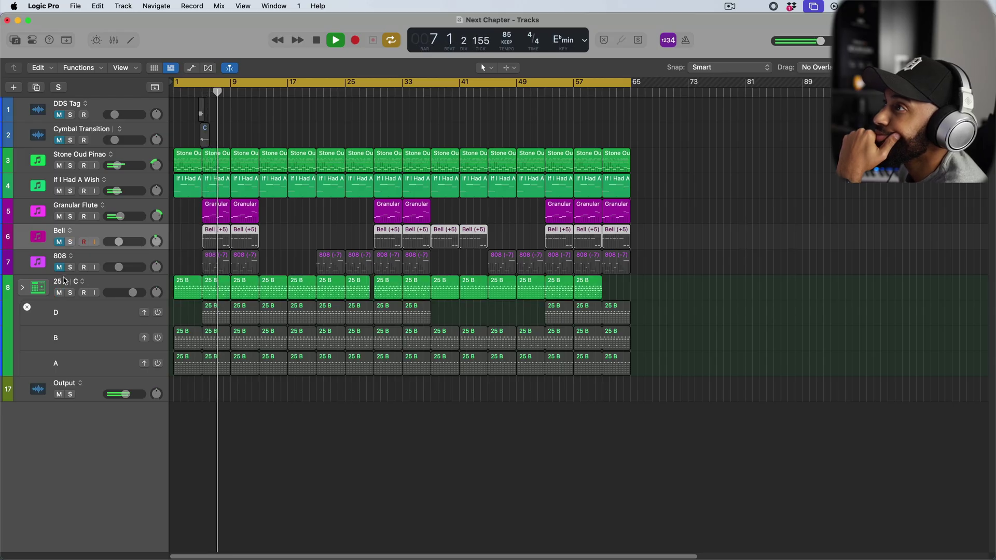
{"action": "left_click", "coordinate": [60, 268]}
{"action": "left_click", "coordinate": [59, 241]}
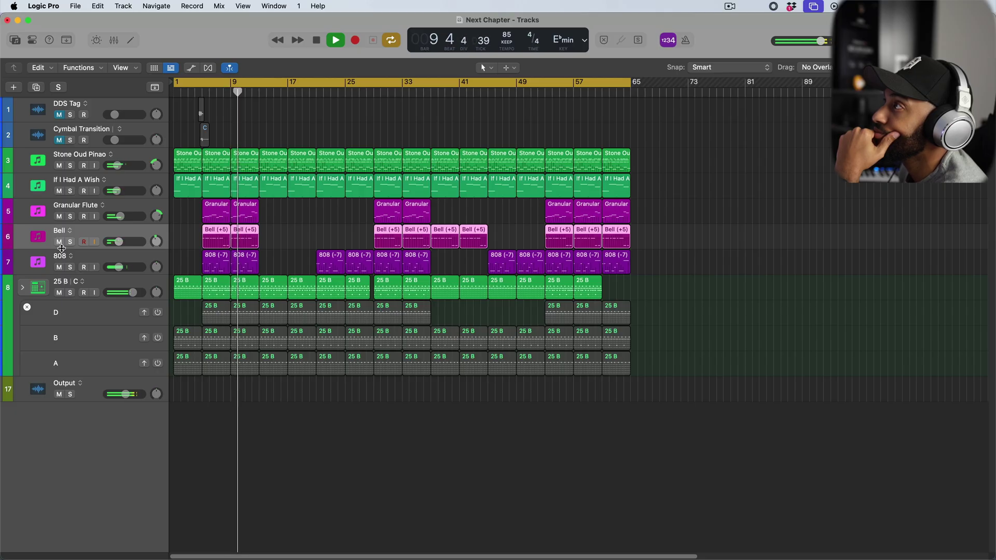
{"action": "left_click_drag", "start_coordinate": [60, 266], "coordinate": [59, 292]}
{"action": "key", "text": "space"}
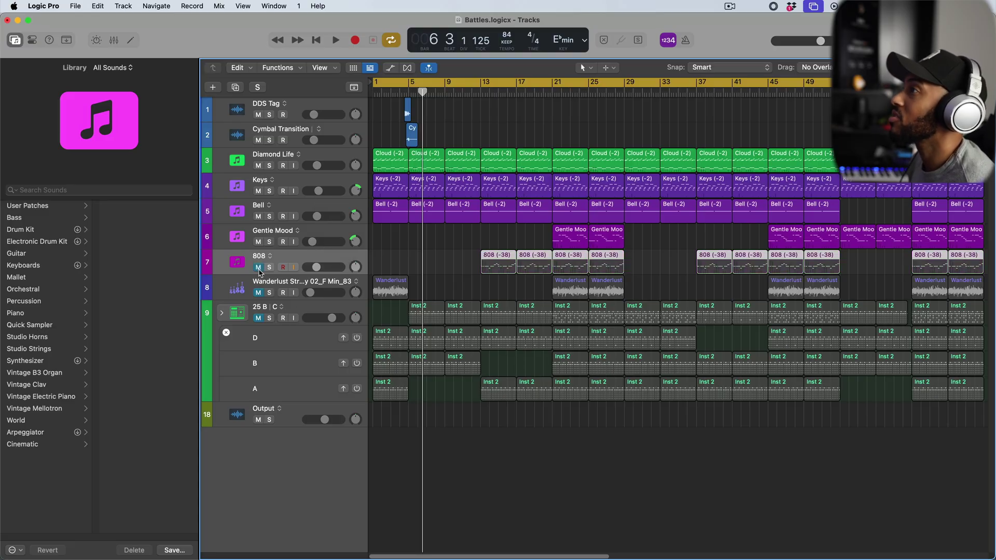
Step: Mute the Bell and Keys tracks in the Battles project and select the Keys track
{"action": "left_click", "coordinate": [259, 217]}
{"action": "left_click", "coordinate": [259, 191]}
{"action": "left_click", "coordinate": [277, 180]}
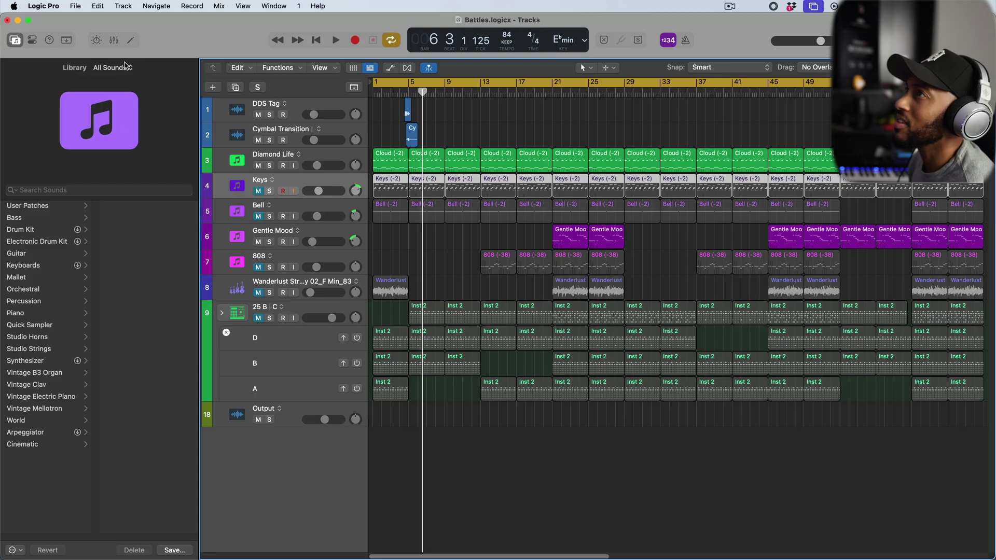
Step: Unmute and solo the Keys track for a brief listen, return to the project start and clear the solo
{"action": "left_click", "coordinate": [259, 191]}
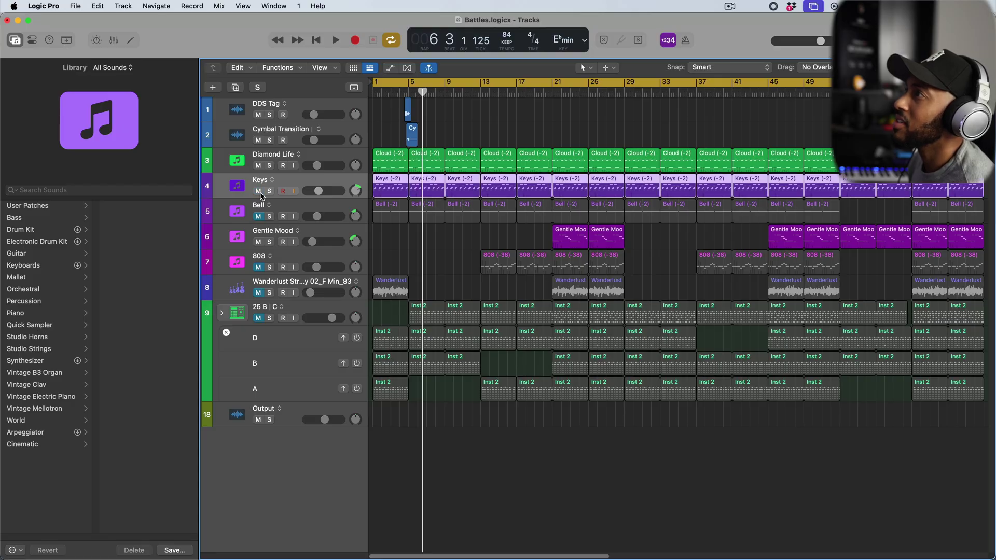
{"action": "left_click", "coordinate": [269, 191]}
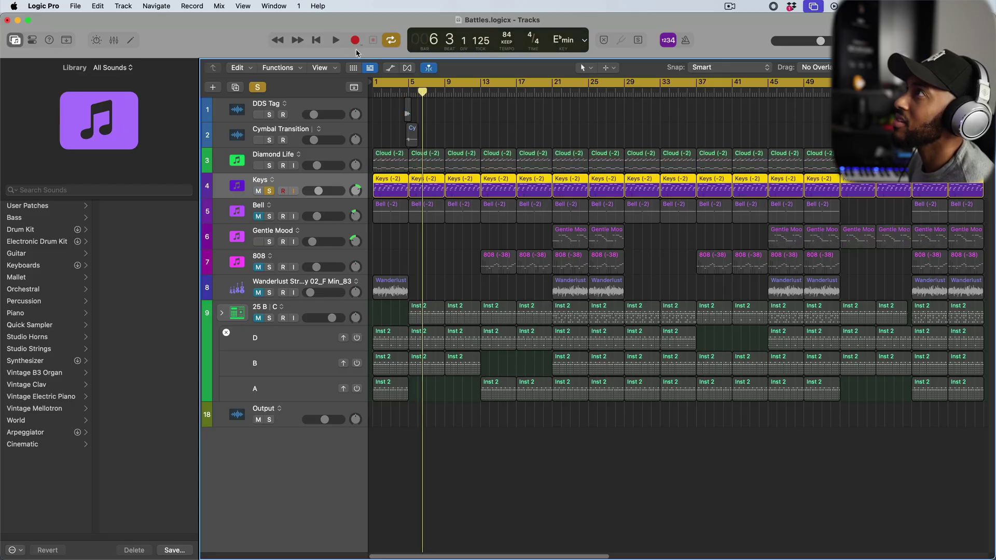
{"action": "left_click", "coordinate": [336, 41]}
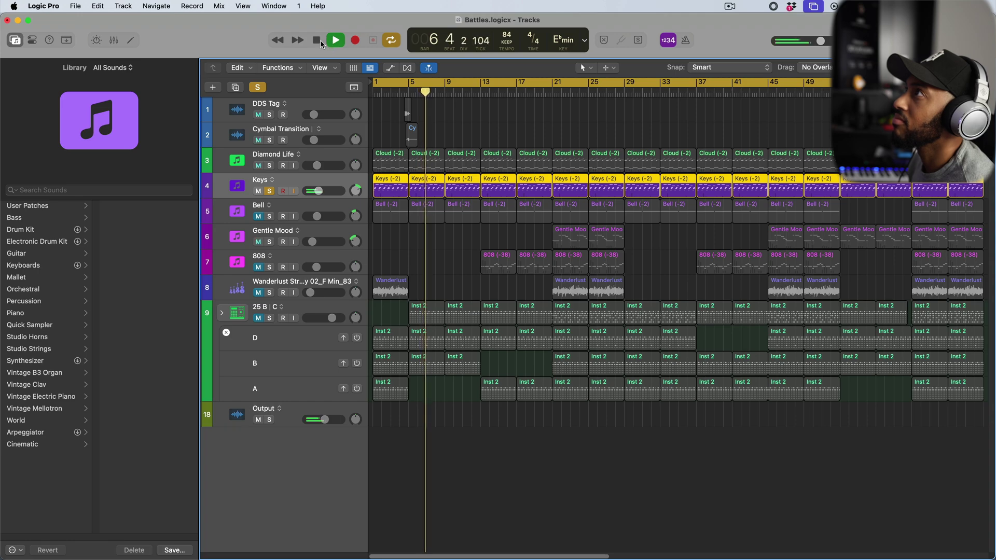
{"action": "left_click", "coordinate": [320, 42]}
{"action": "left_click", "coordinate": [320, 43]}
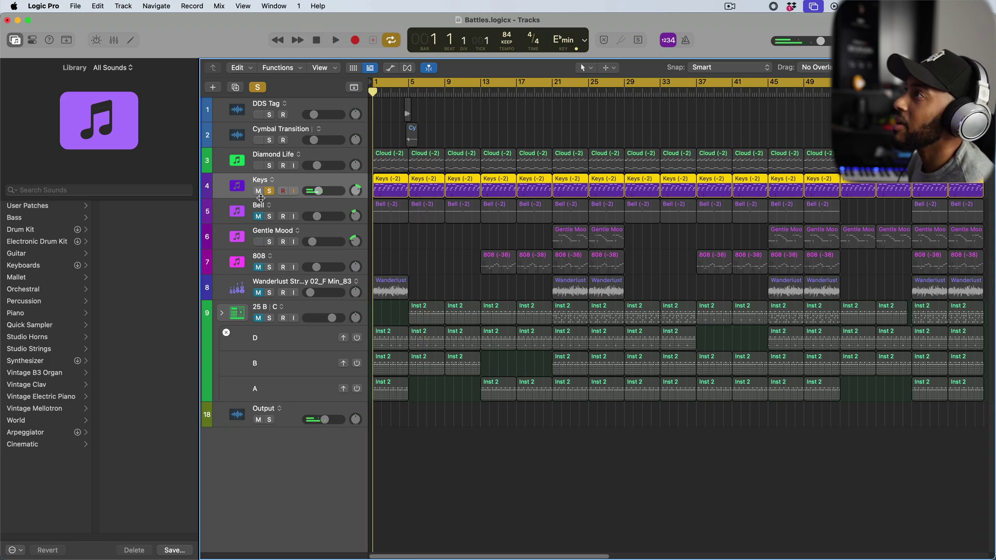
{"action": "left_click", "coordinate": [256, 87]}
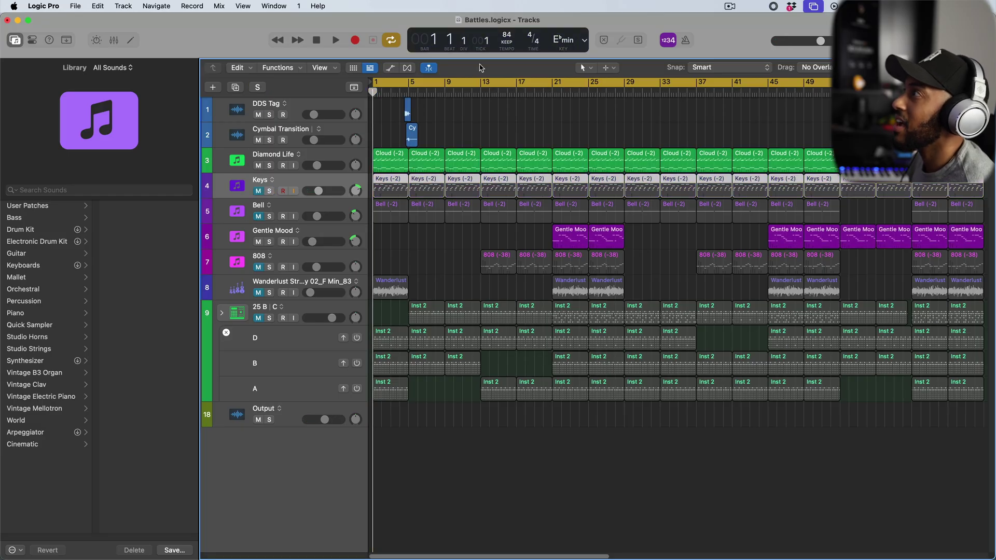
Step: Play the Battles arrangement from about bar 21, unmute the 808 track and replay from bar 21
{"action": "left_click", "coordinate": [558, 92]}
{"action": "key", "text": "space"}
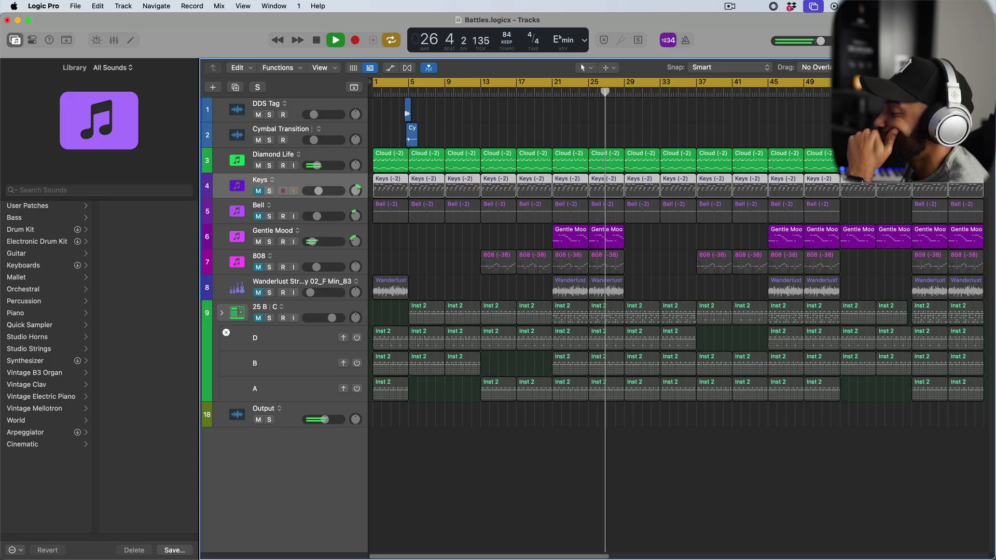
{"action": "left_click", "coordinate": [270, 268]}
{"action": "left_click", "coordinate": [269, 267]}
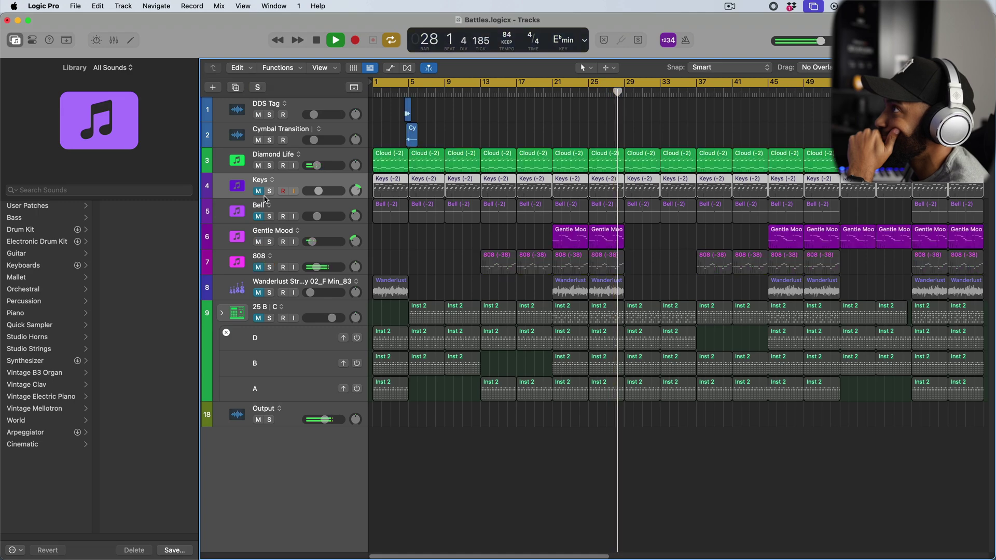
{"action": "left_click", "coordinate": [268, 263]}
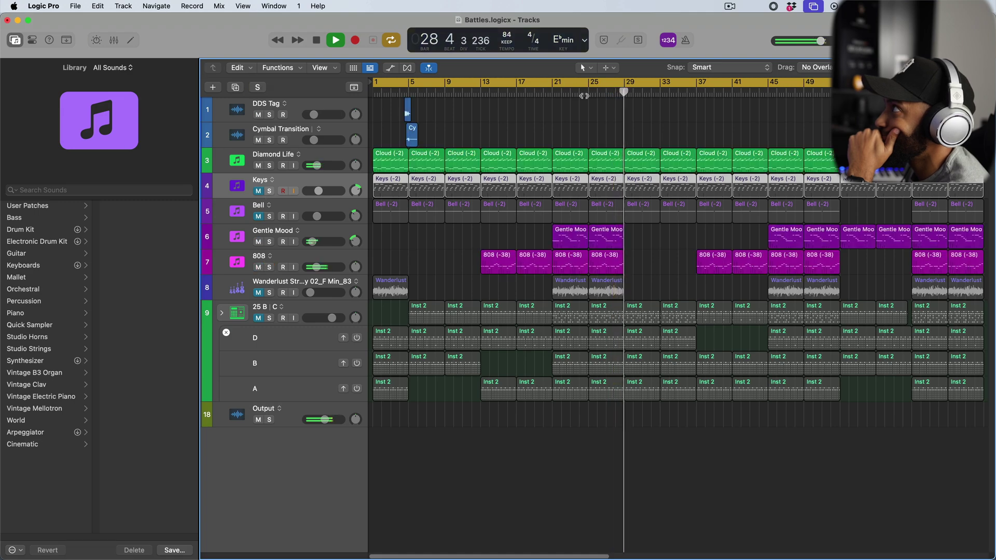
{"action": "left_click", "coordinate": [551, 95]}
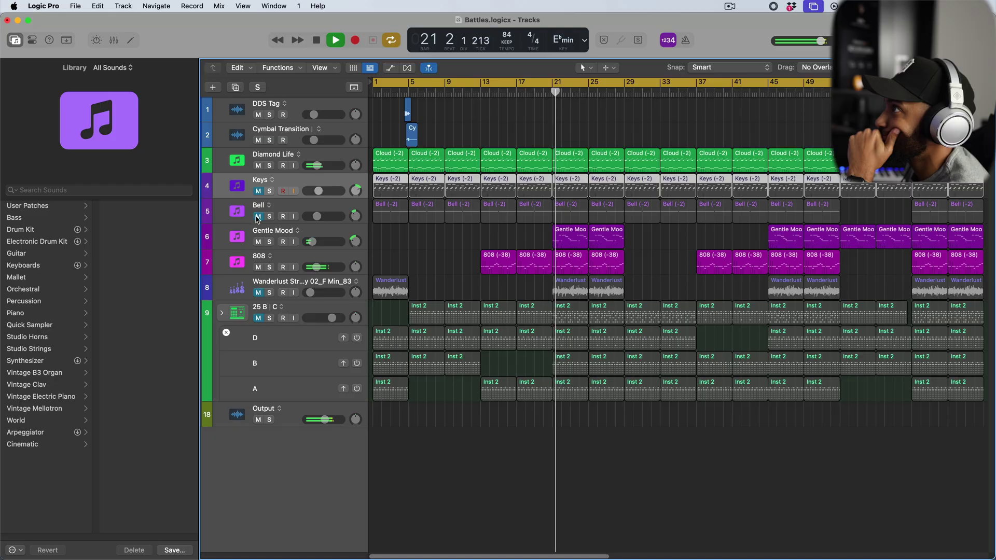